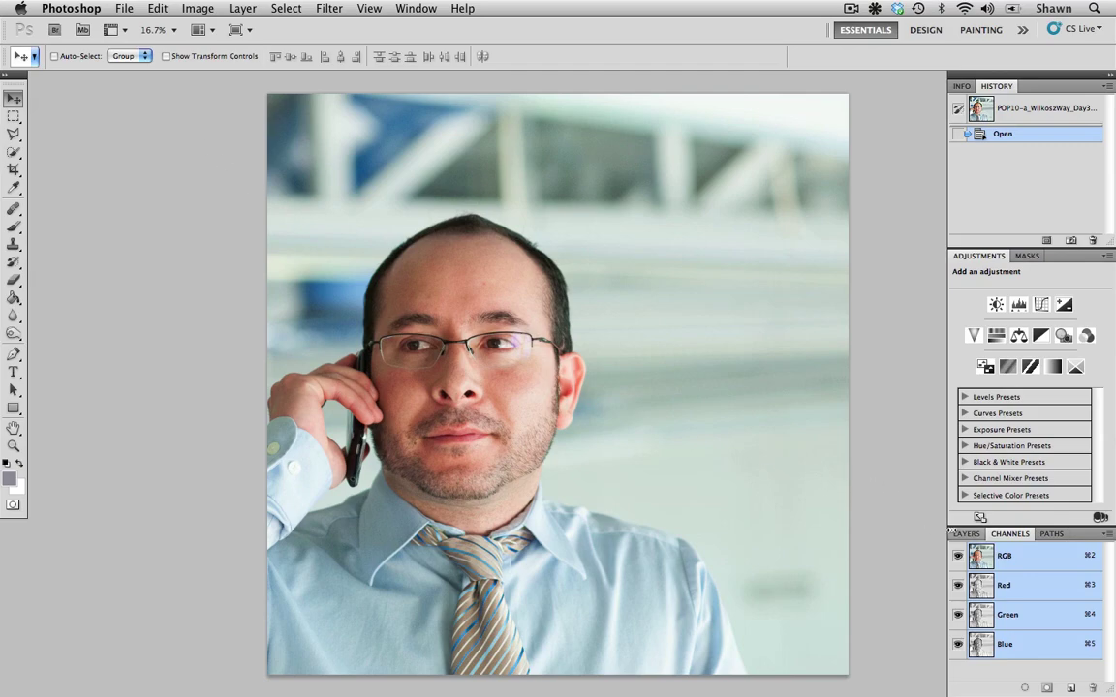
# Duplicate the Background layer and set the copy's blend mode to Soft Light
pyautogui.click(965, 534)
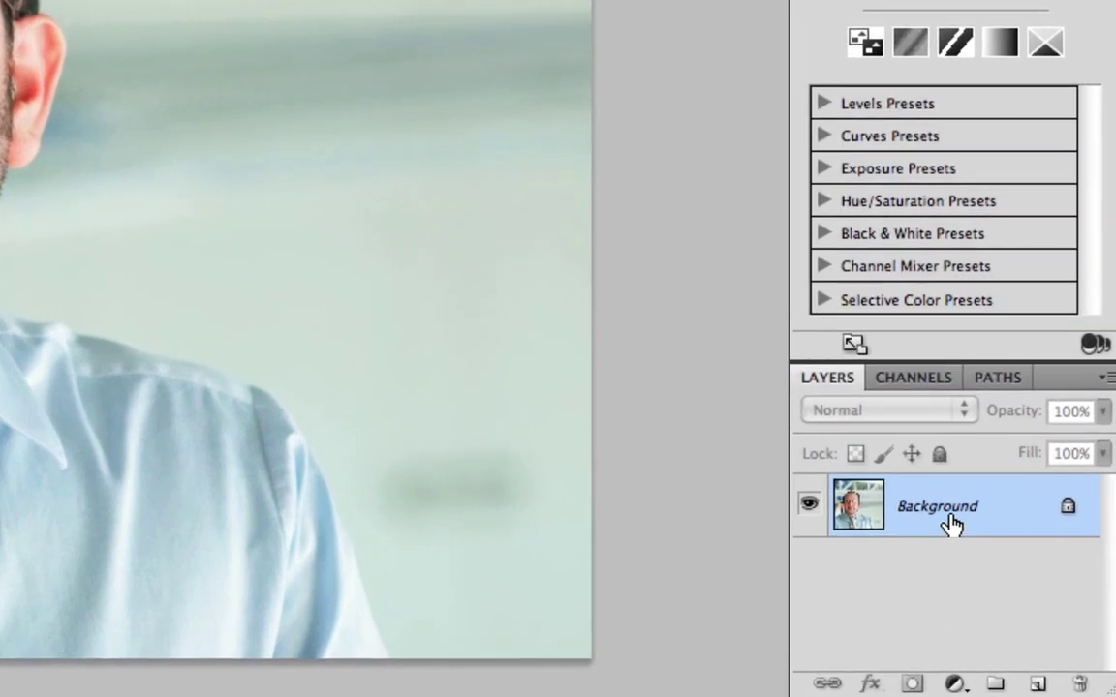
pyautogui.moveTo(957, 520); pyautogui.dragTo(1037, 681)
pyautogui.click(866, 417)
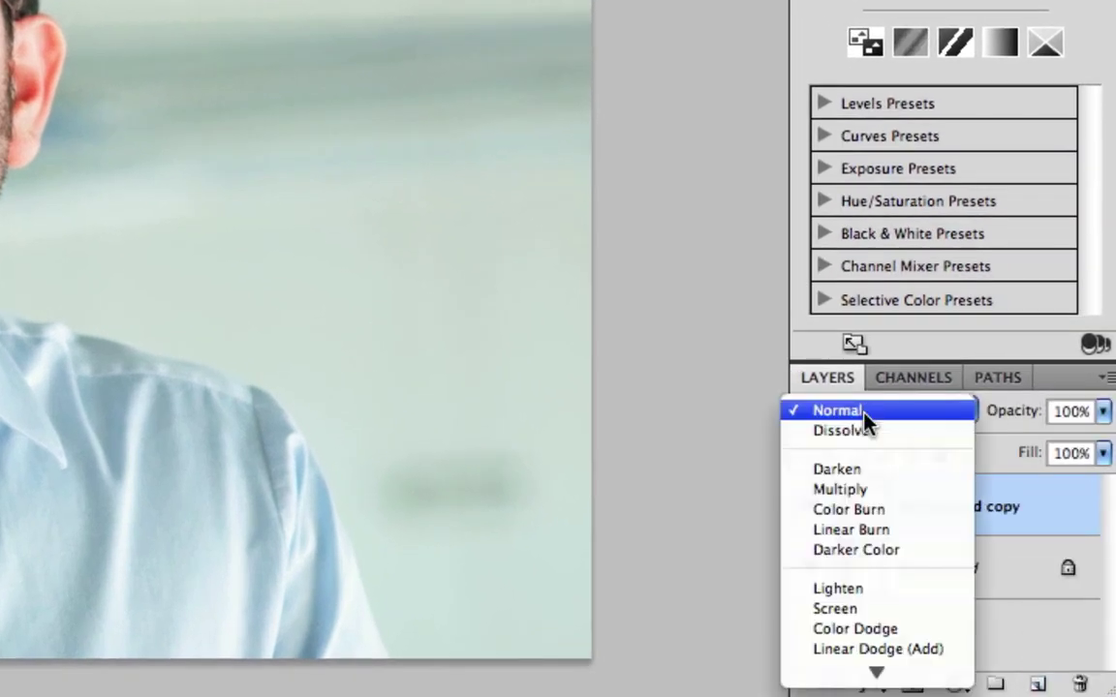
pyautogui.moveTo(895, 678)
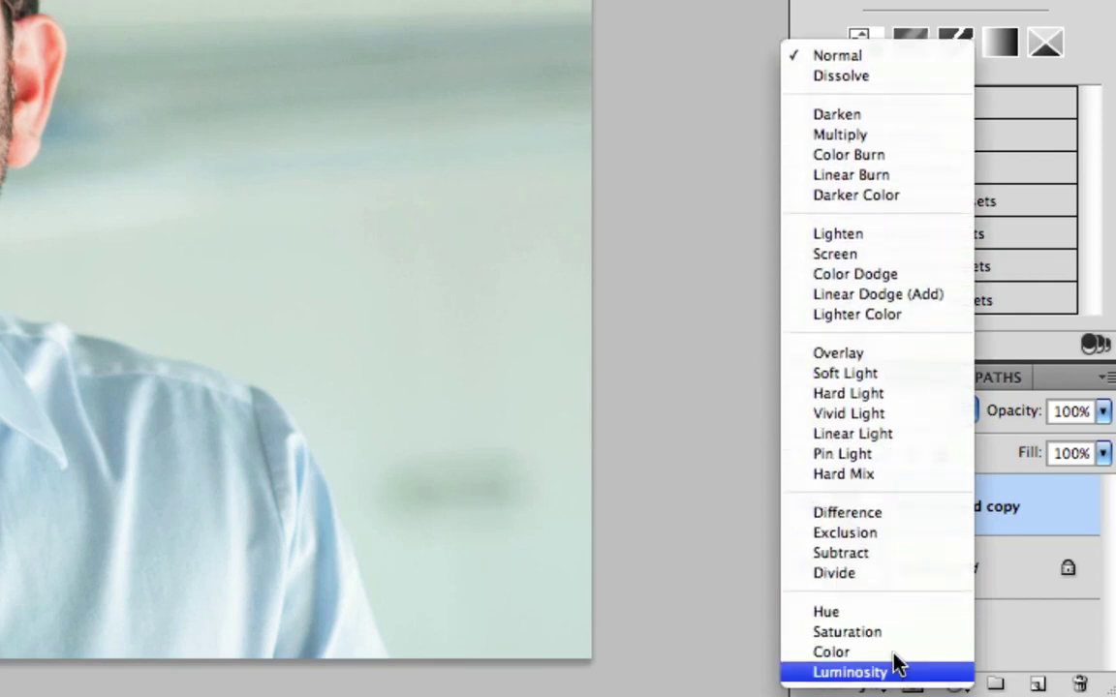
pyautogui.click(910, 376)
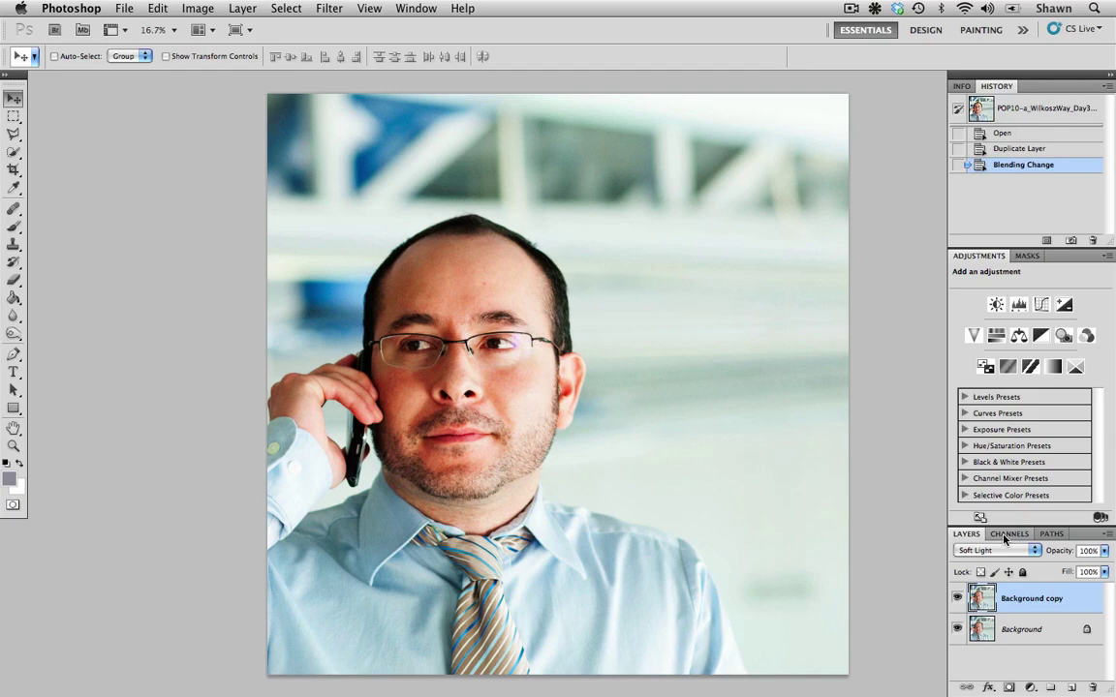
pyautogui.moveTo(407, 406); pyautogui.dragTo(552, 464)
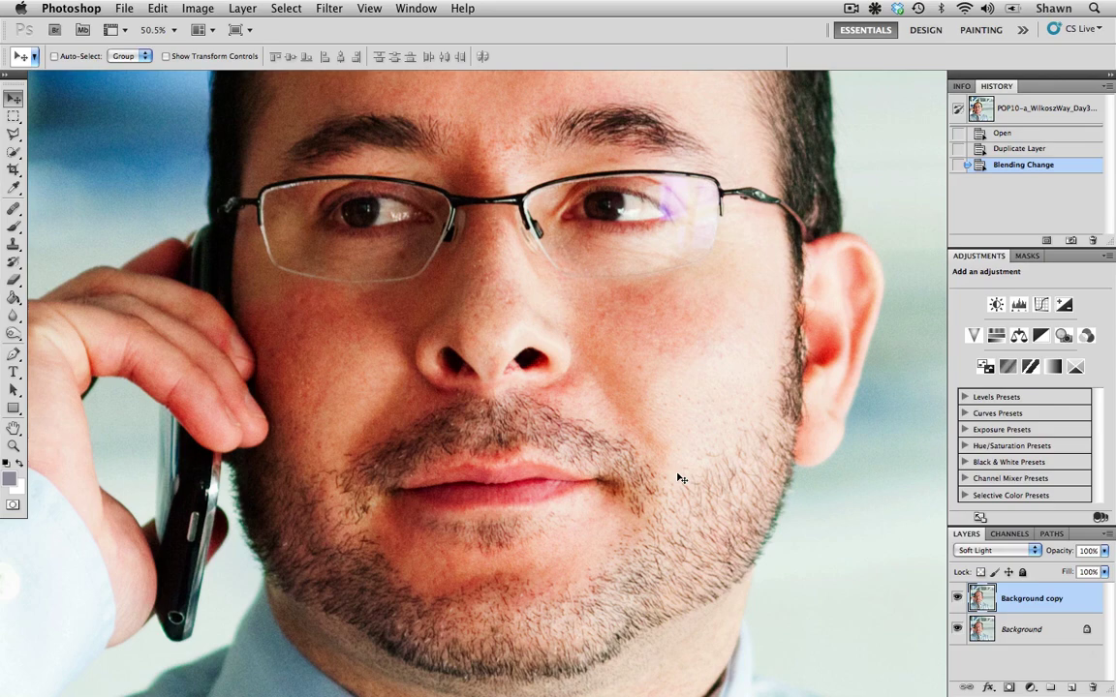
pyautogui.click(957, 598)
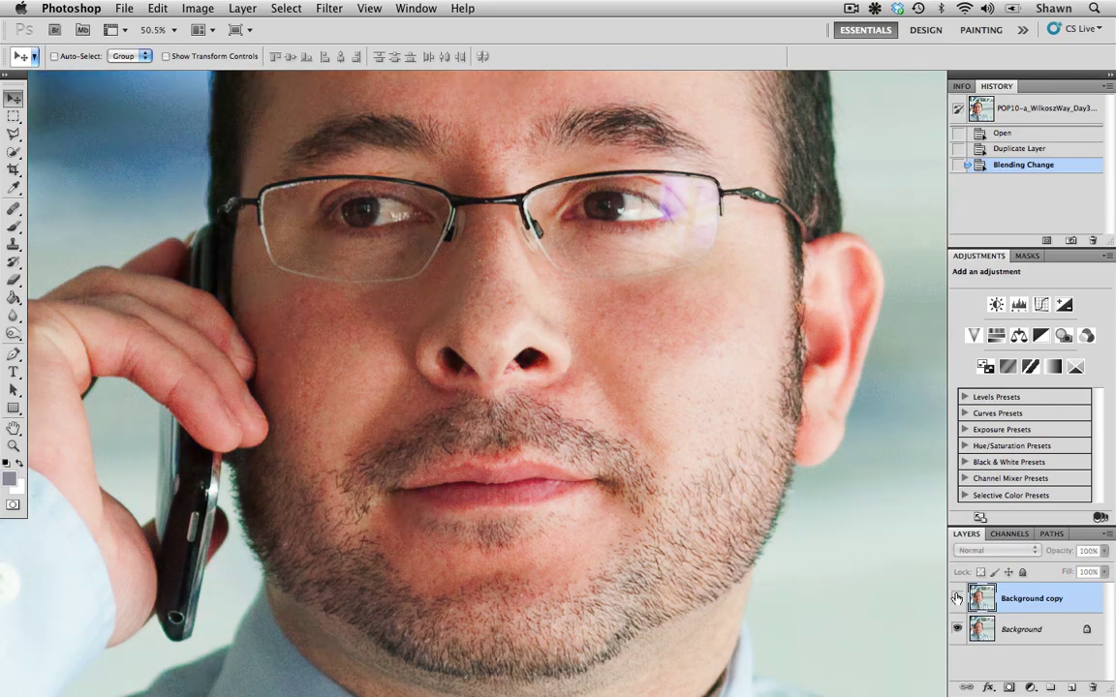
pyautogui.click(957, 598)
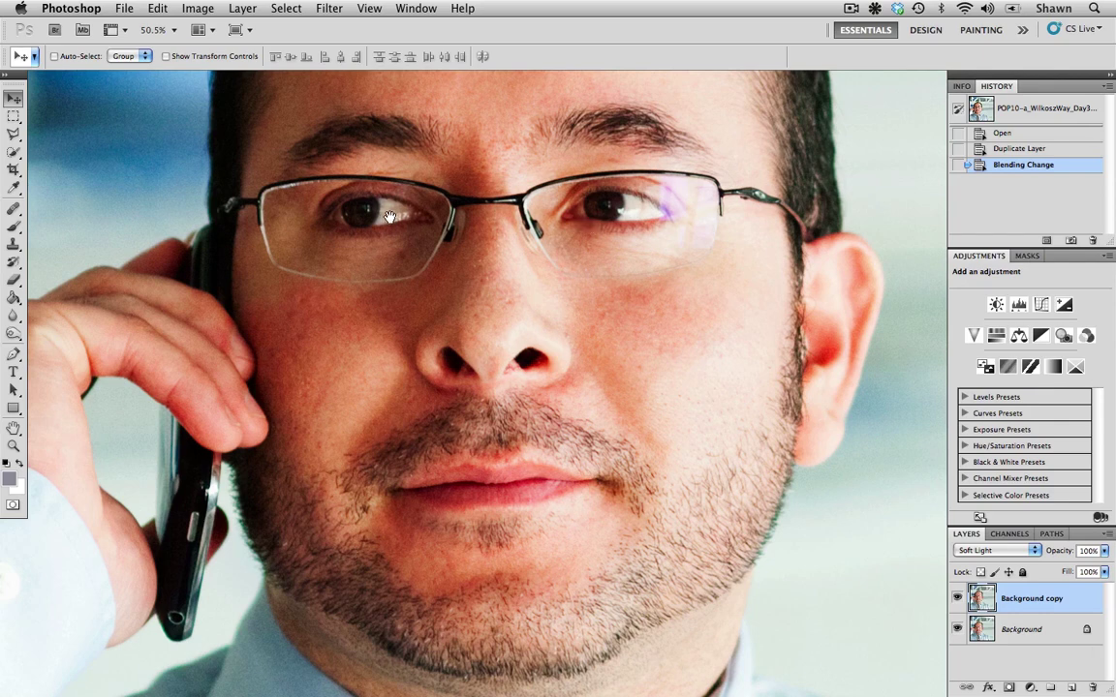
pyautogui.moveTo(390, 217); pyautogui.dragTo(385, 300)
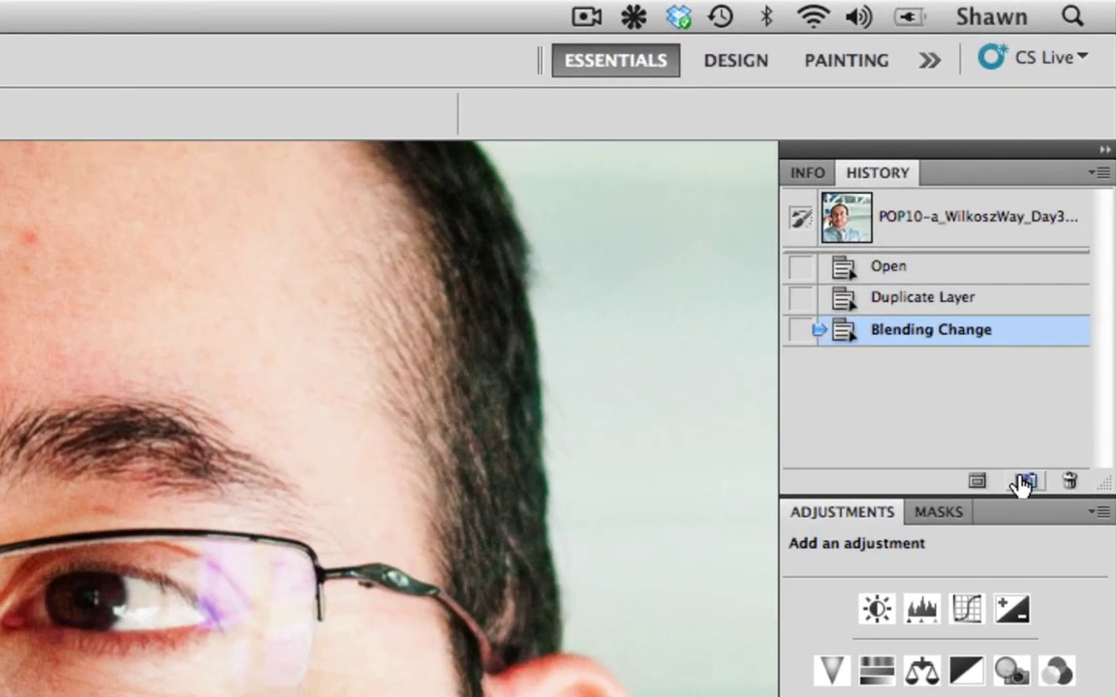
# Take a History snapshot of the Soft Light state and name it 'RGB softlight'
pyautogui.click(1025, 483)
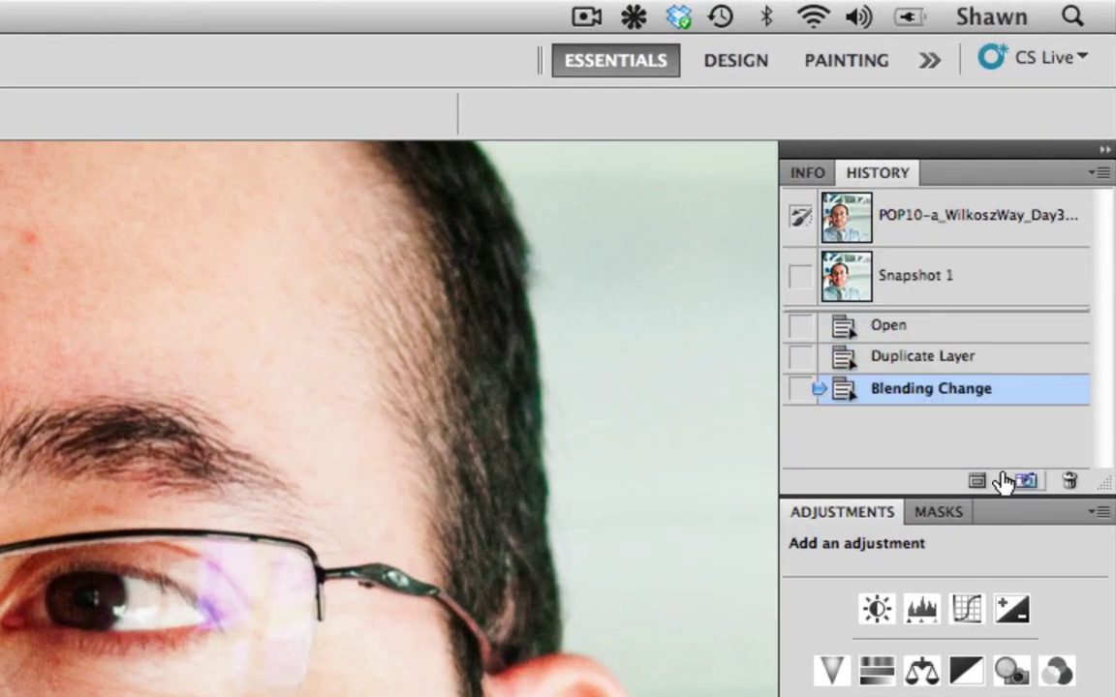
pyautogui.doubleClick(930, 276)
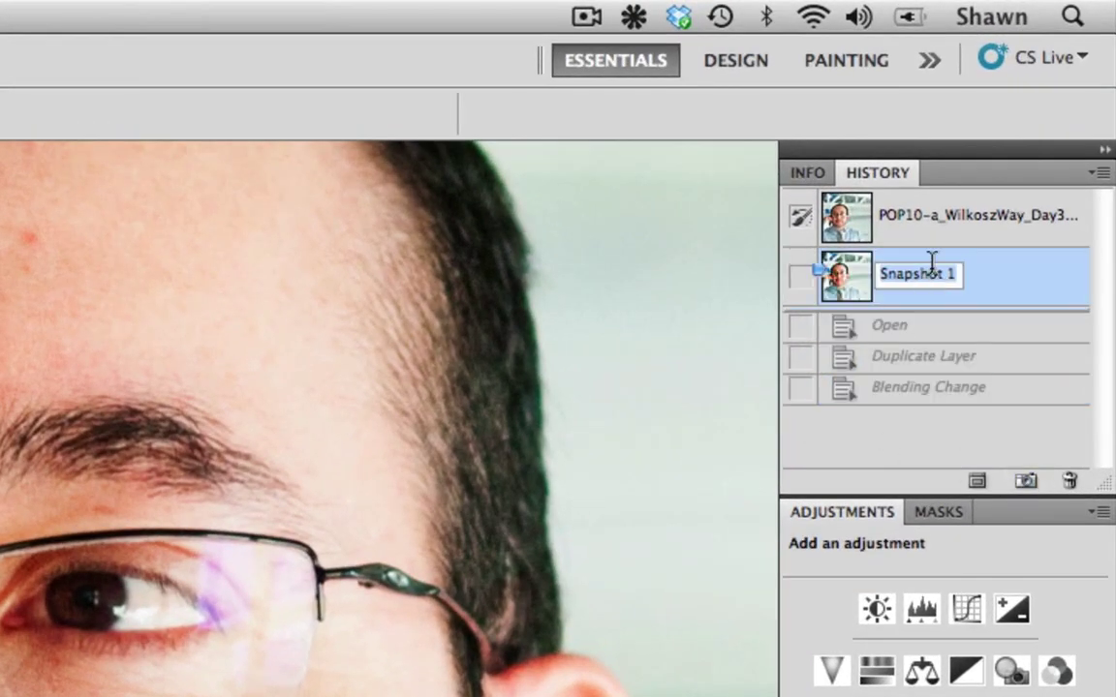
pyautogui.write('RGB softlight')
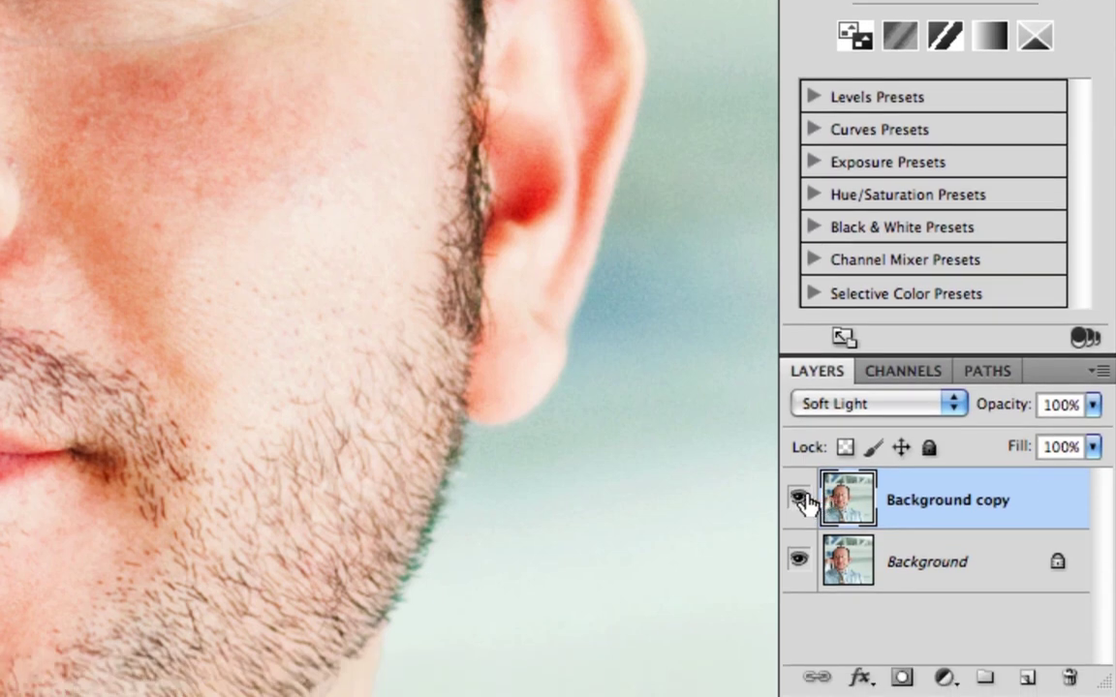
# Hide the Background copy layer and show the RGB, Red, Green and Blue channels
pyautogui.click(798, 498)
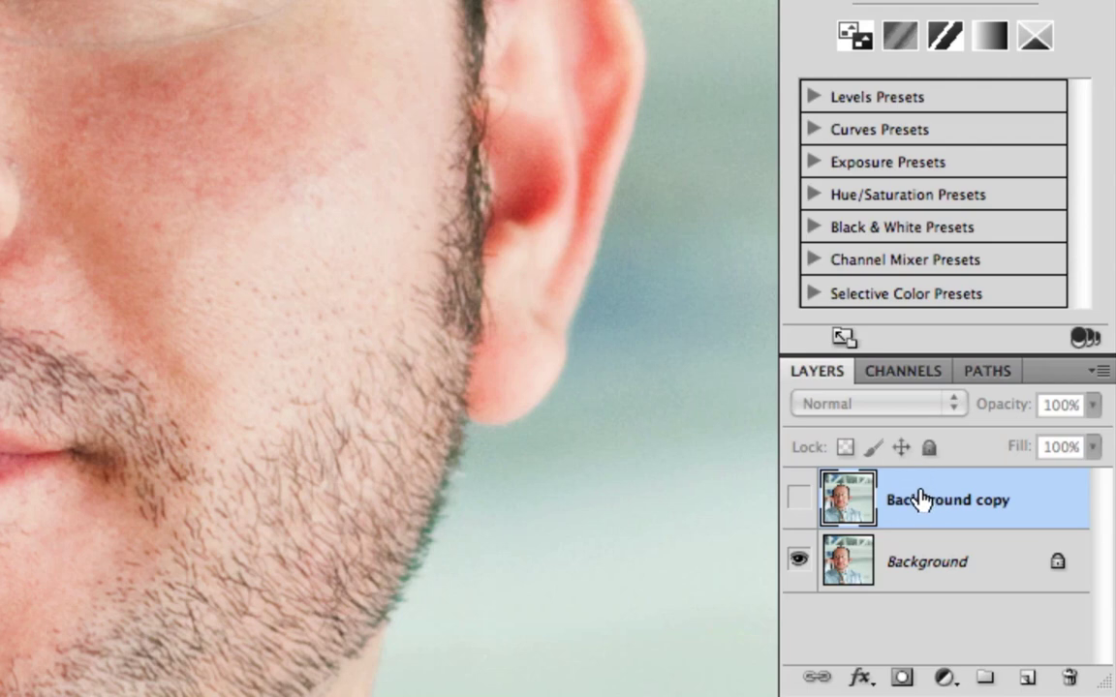
pyautogui.click(909, 373)
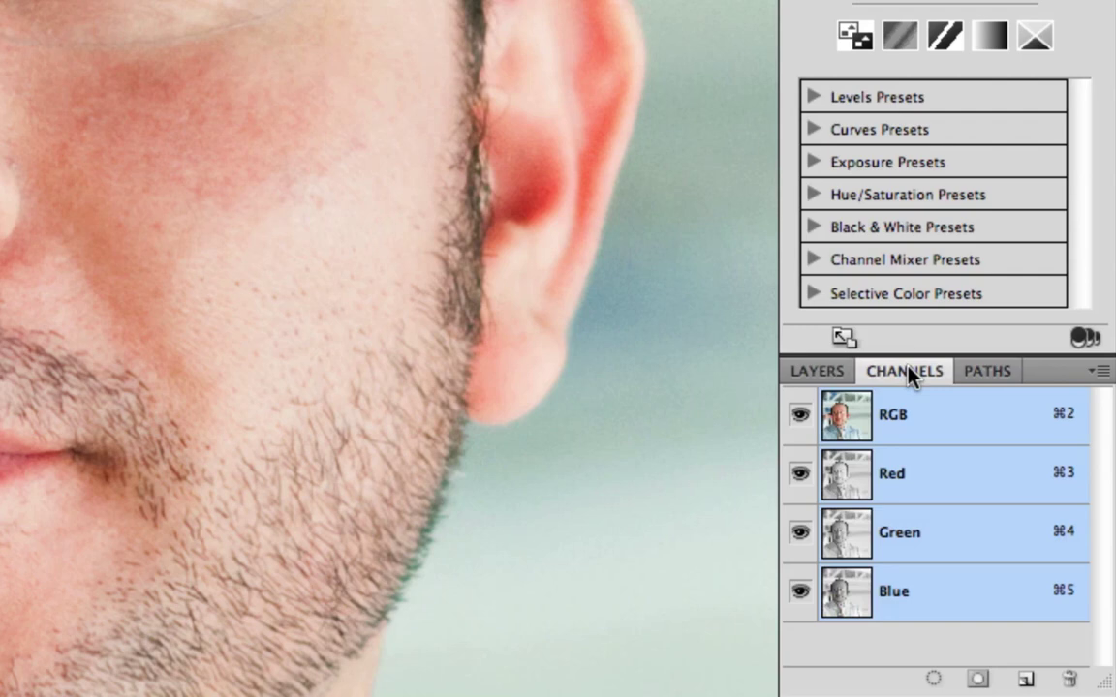
pyautogui.click(910, 482)
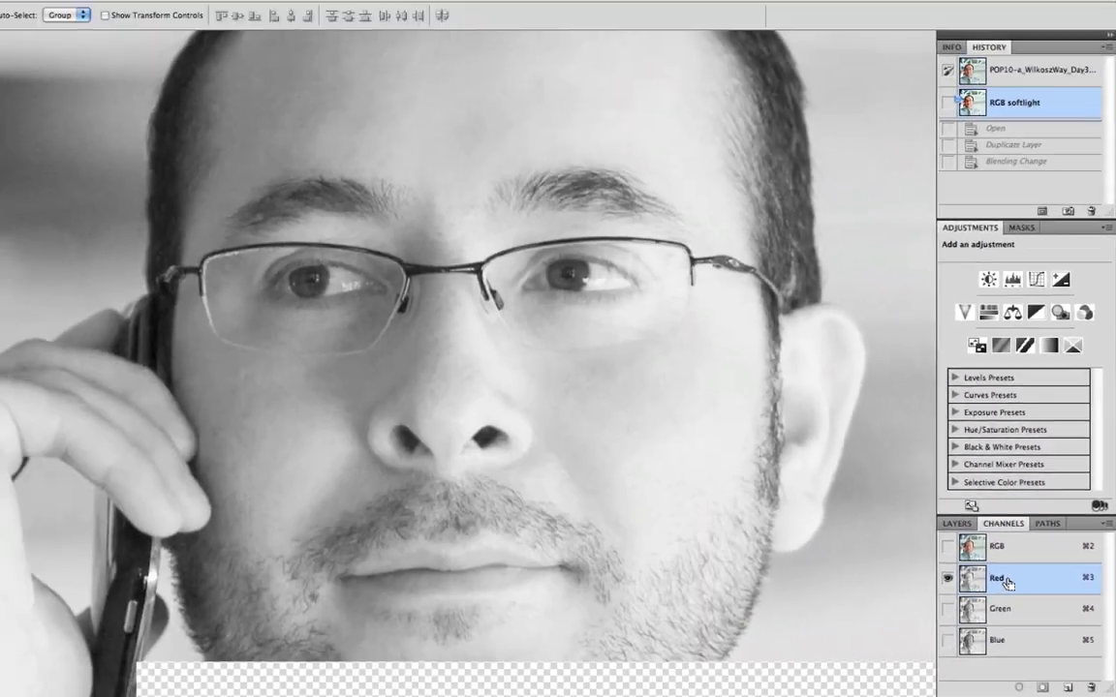
pyautogui.press('super+4')
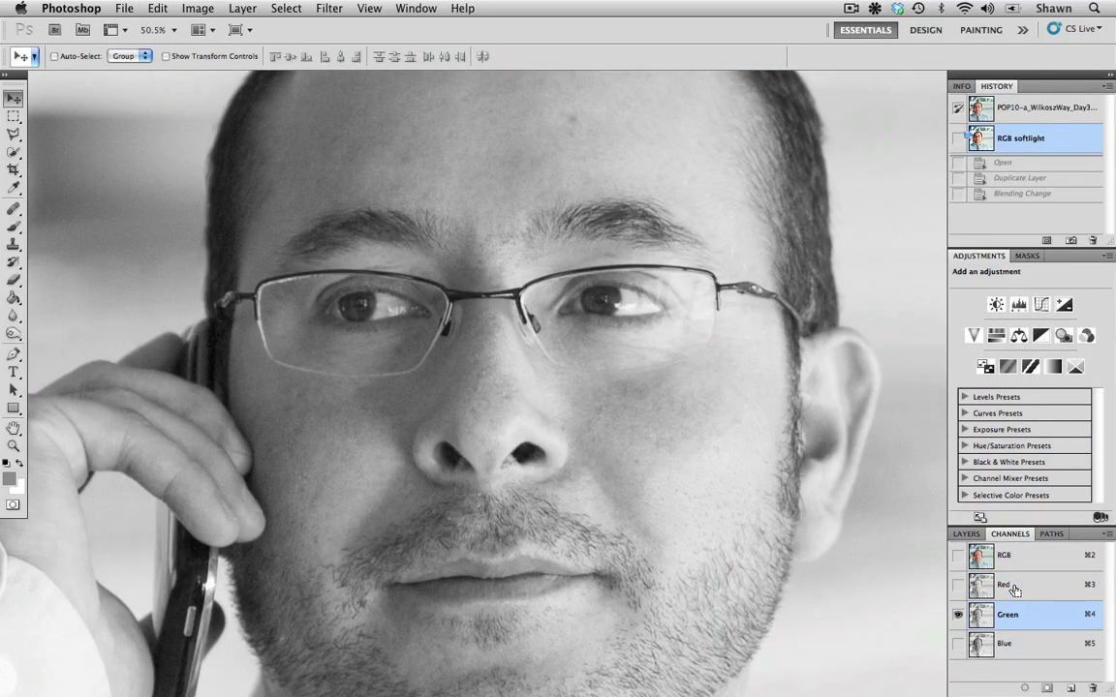
pyautogui.press('super+5')
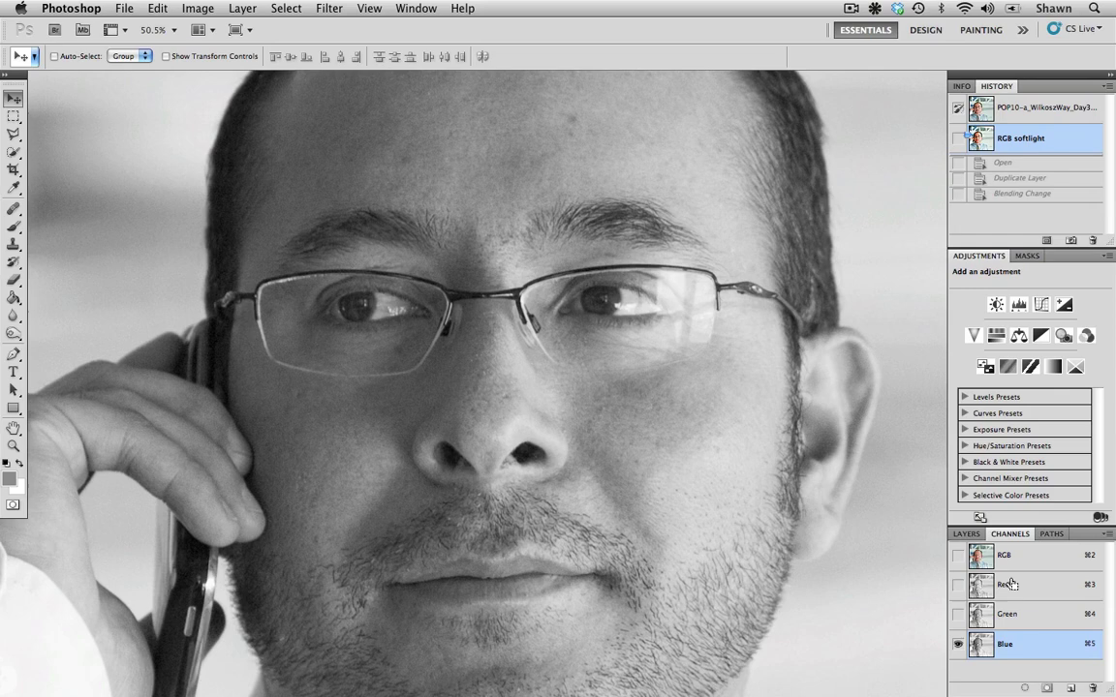
pyautogui.click(1010, 584)
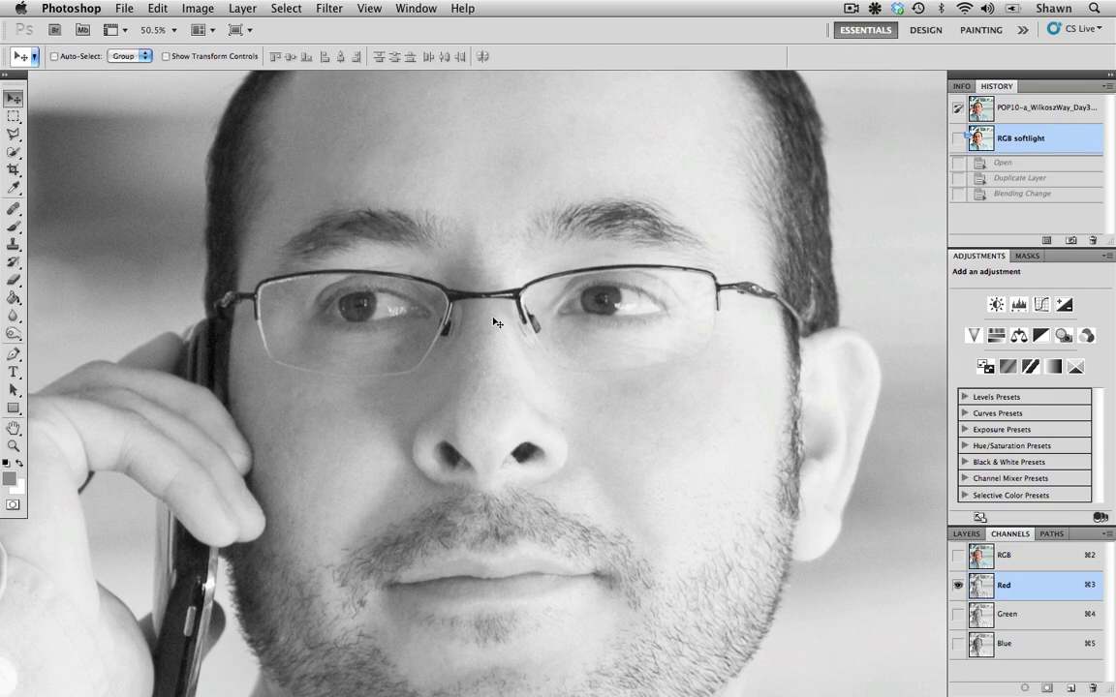
pyautogui.press('super+5')
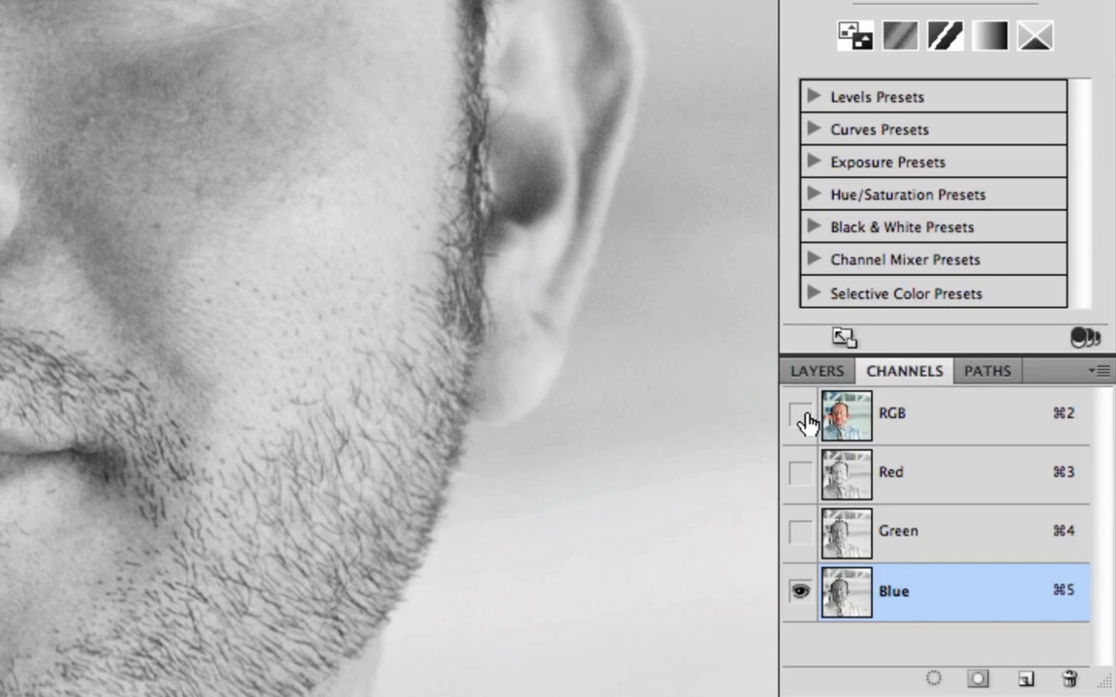
pyautogui.click(869, 455)
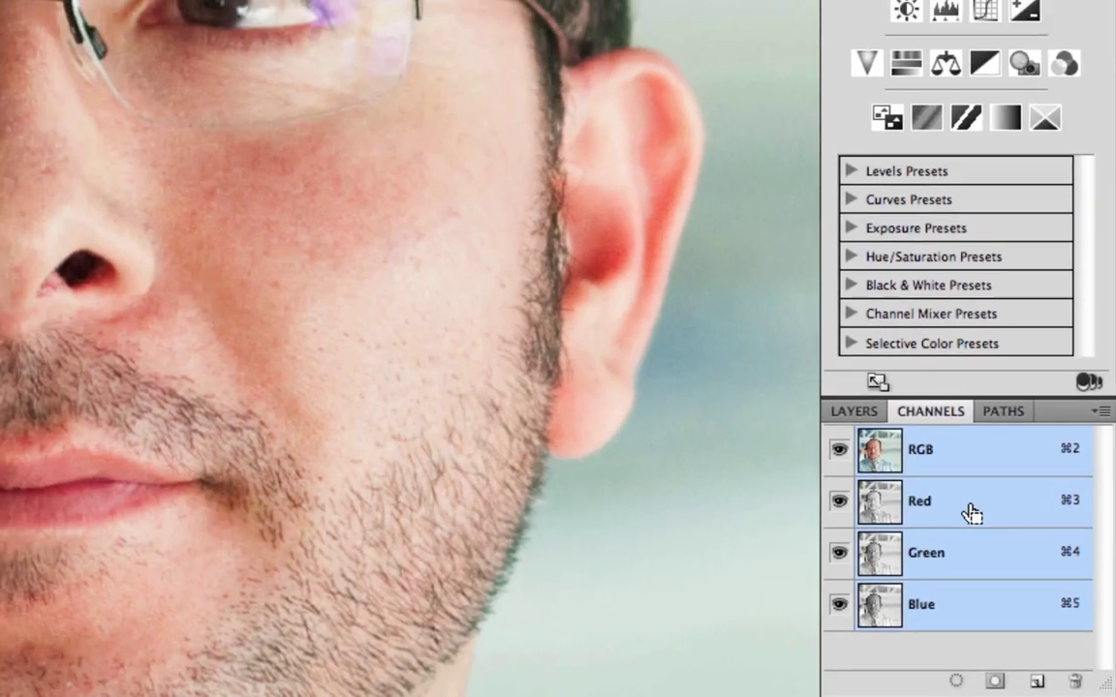
# Load the Red channel as a selection, then make Background the working layer
pyautogui.keyDown('super'); pyautogui.click(972, 513); pyautogui.keyUp('super')
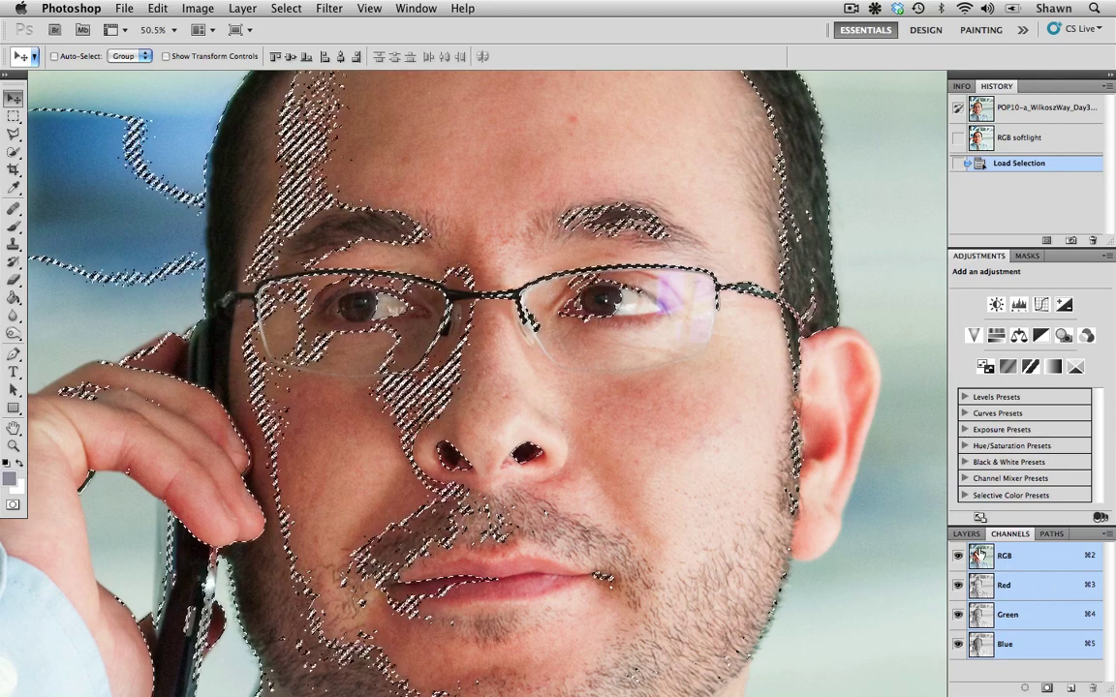
pyautogui.click(966, 535)
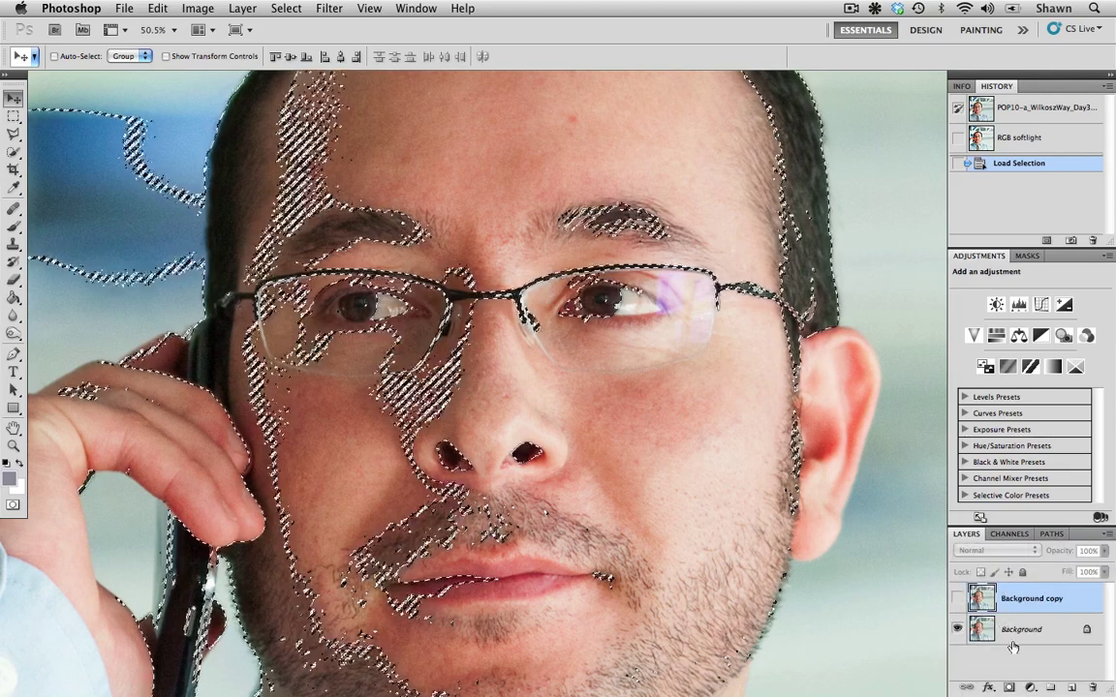
pyautogui.click(1027, 630)
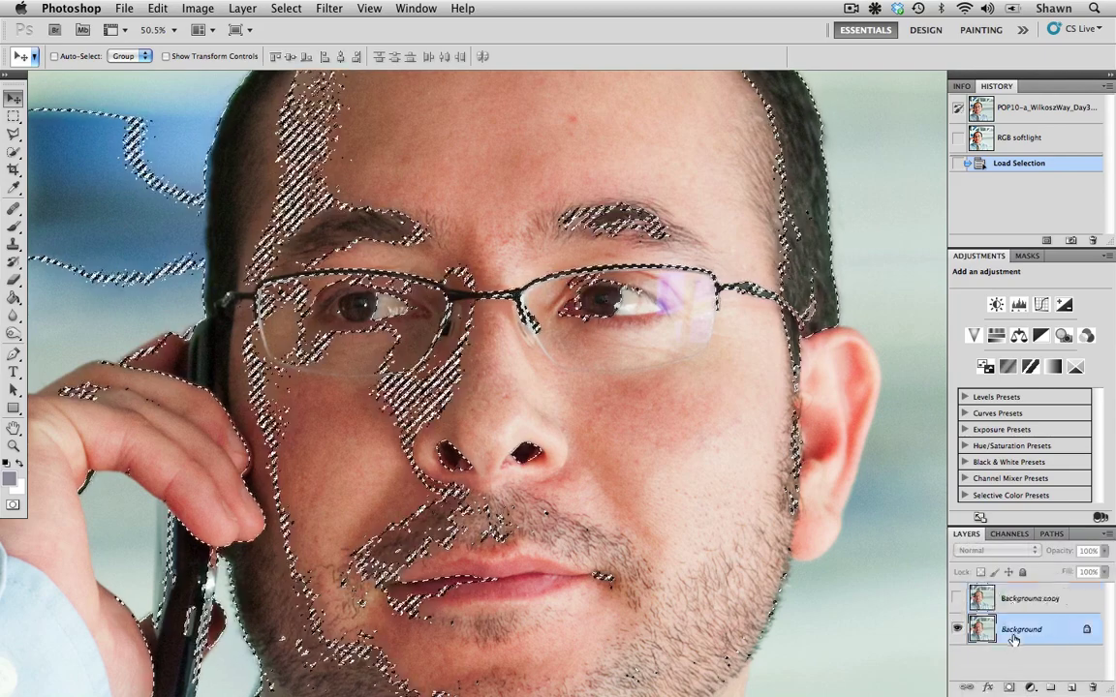
# Add a Curves 1 adjustment layer masked by the selection, then hide it to compare
pyautogui.click(1030, 688)
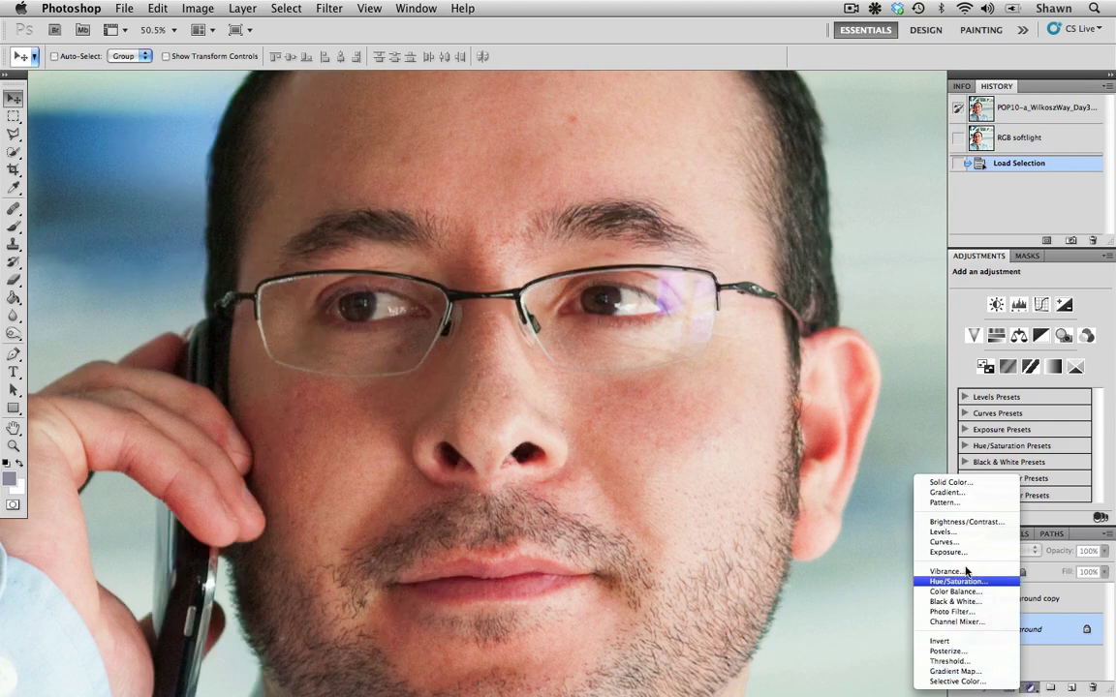
pyautogui.press('Escape')
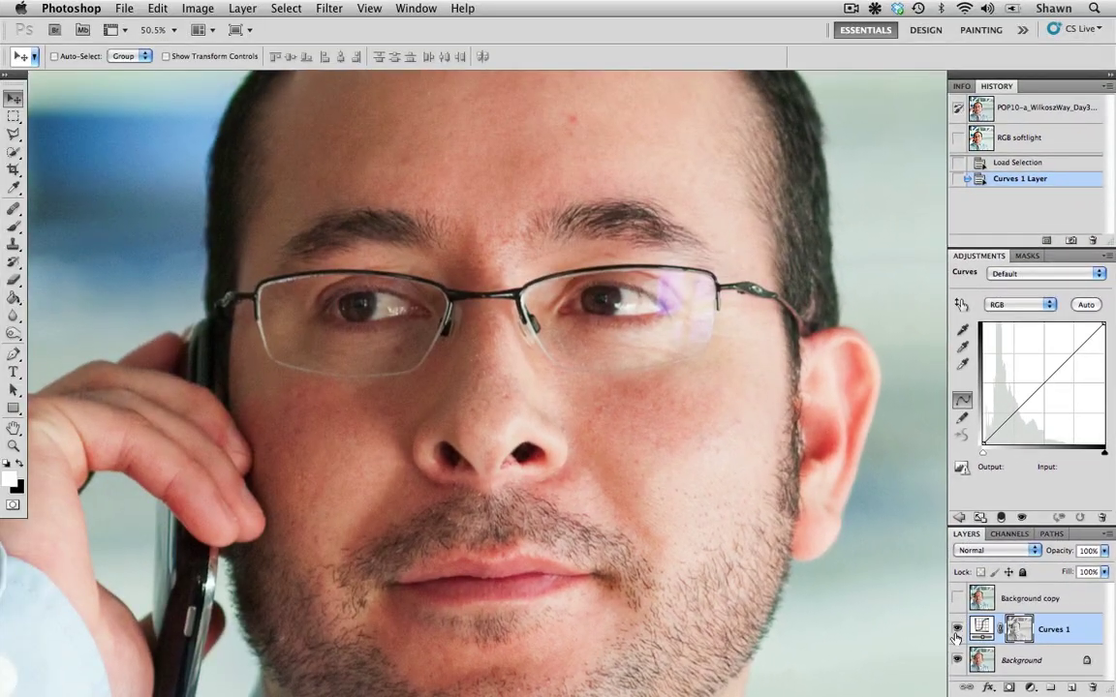
pyautogui.click(957, 629)
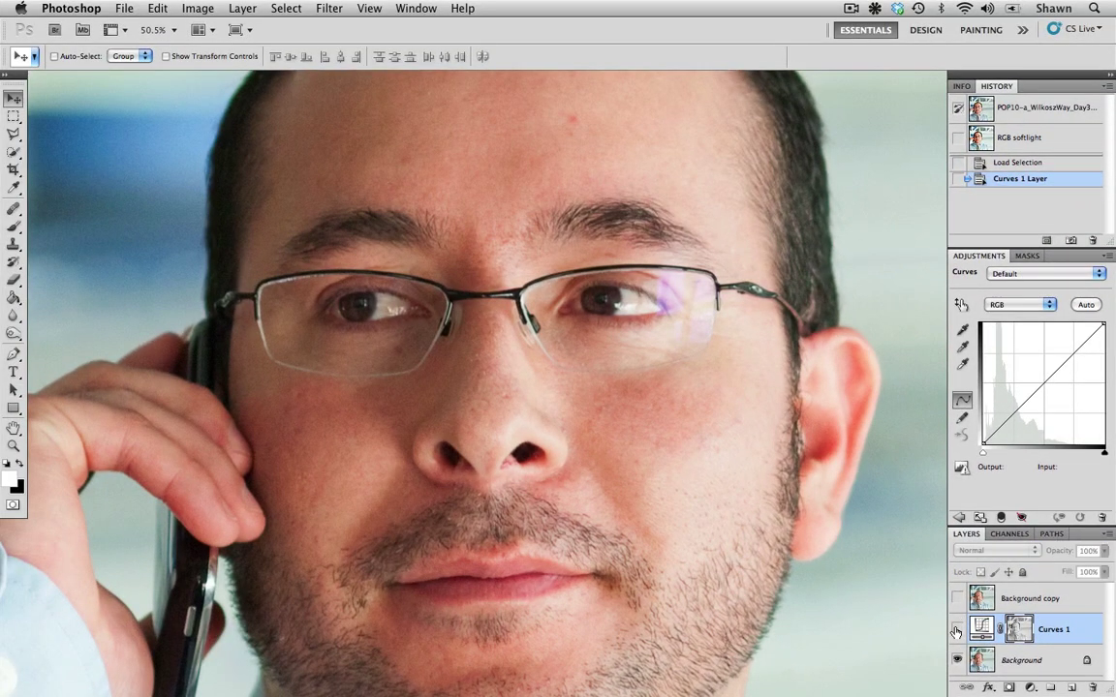
# Show Curves 1 again and set its blend mode to Soft Light
pyautogui.click(957, 630)
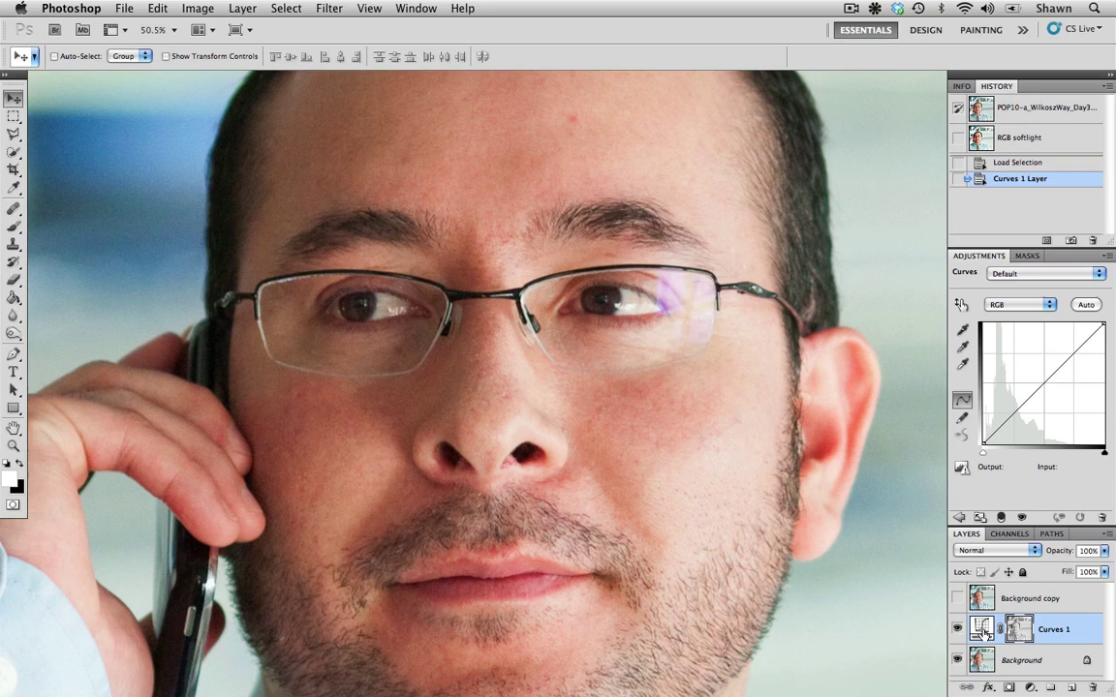
pyautogui.click(973, 551)
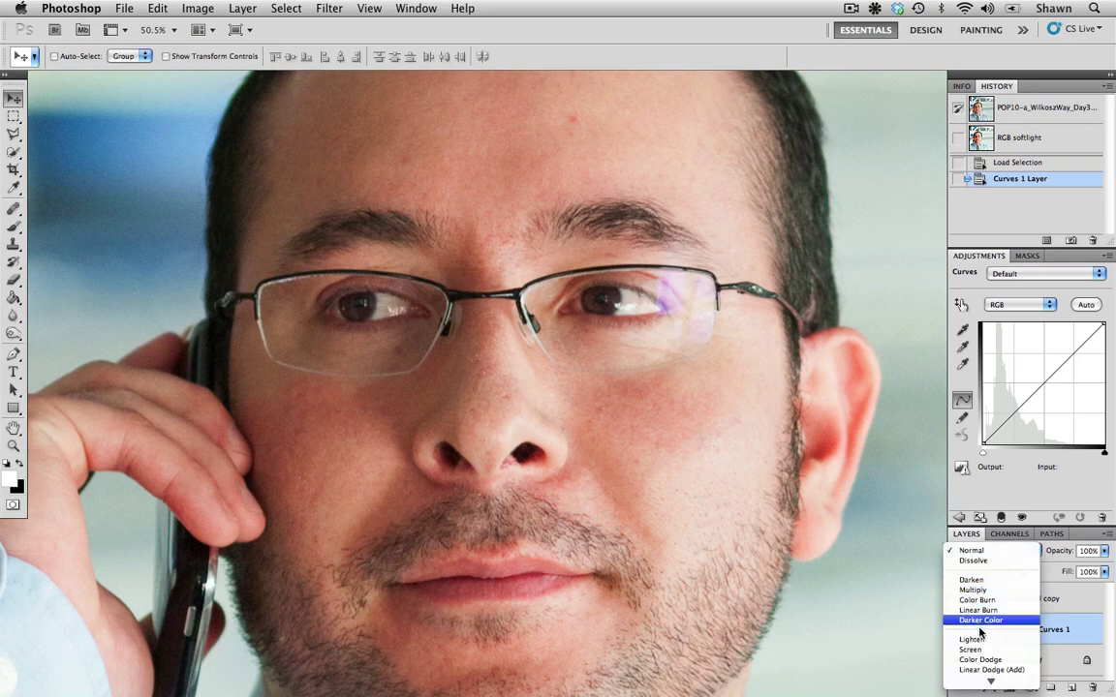
pyautogui.moveTo(992, 683)
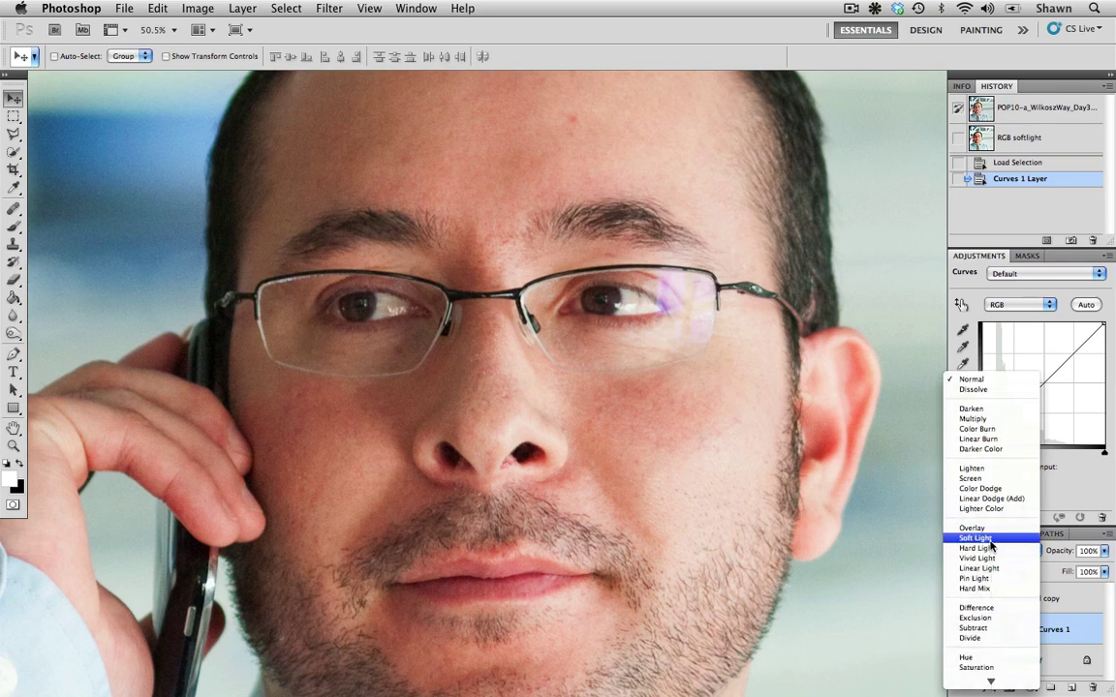
pyautogui.click(990, 541)
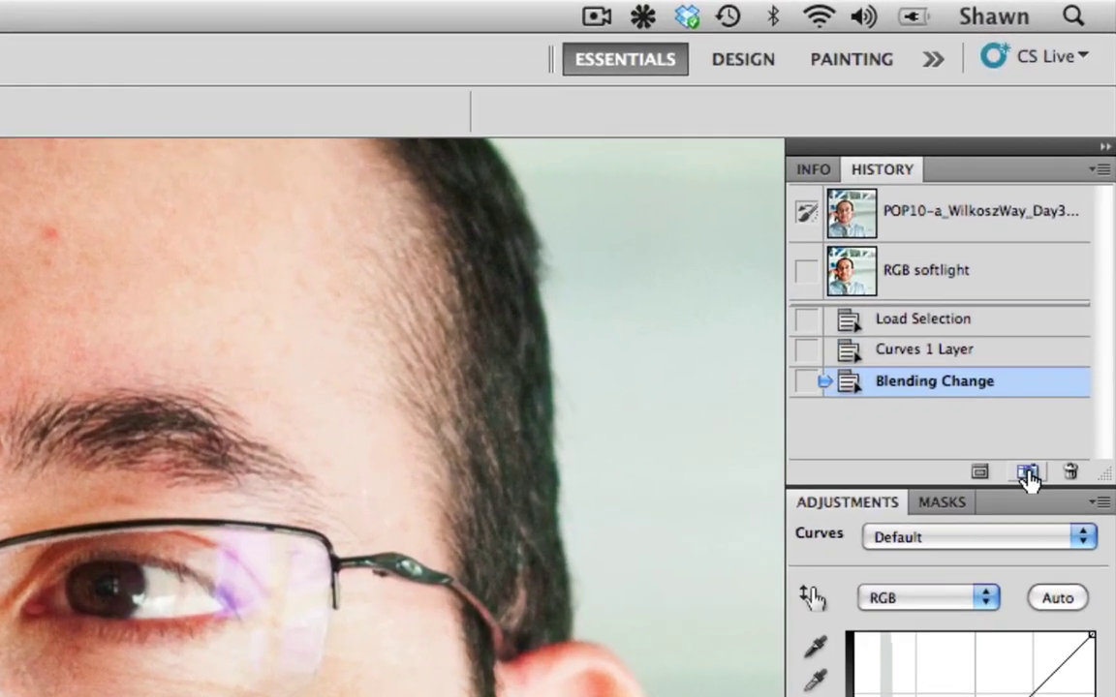
# Take a new History snapshot and rename it 'Red Softlight'
pyautogui.click(1050, 346)
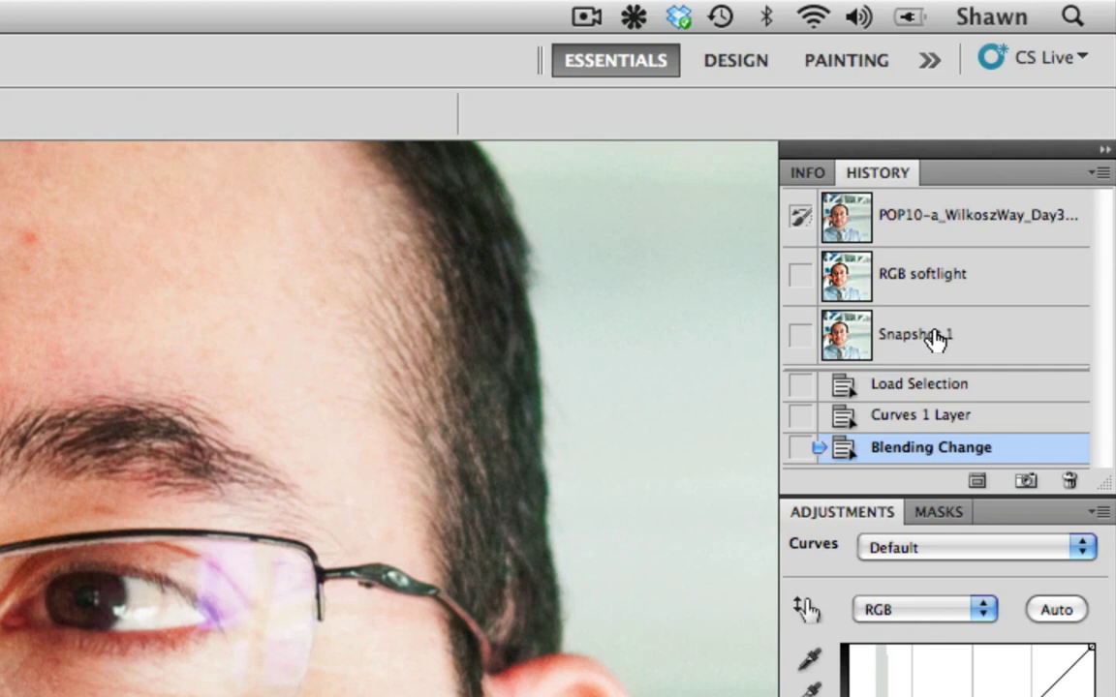
pyautogui.click(984, 246)
pyautogui.doubleClick(932, 336)
pyautogui.write('Re')
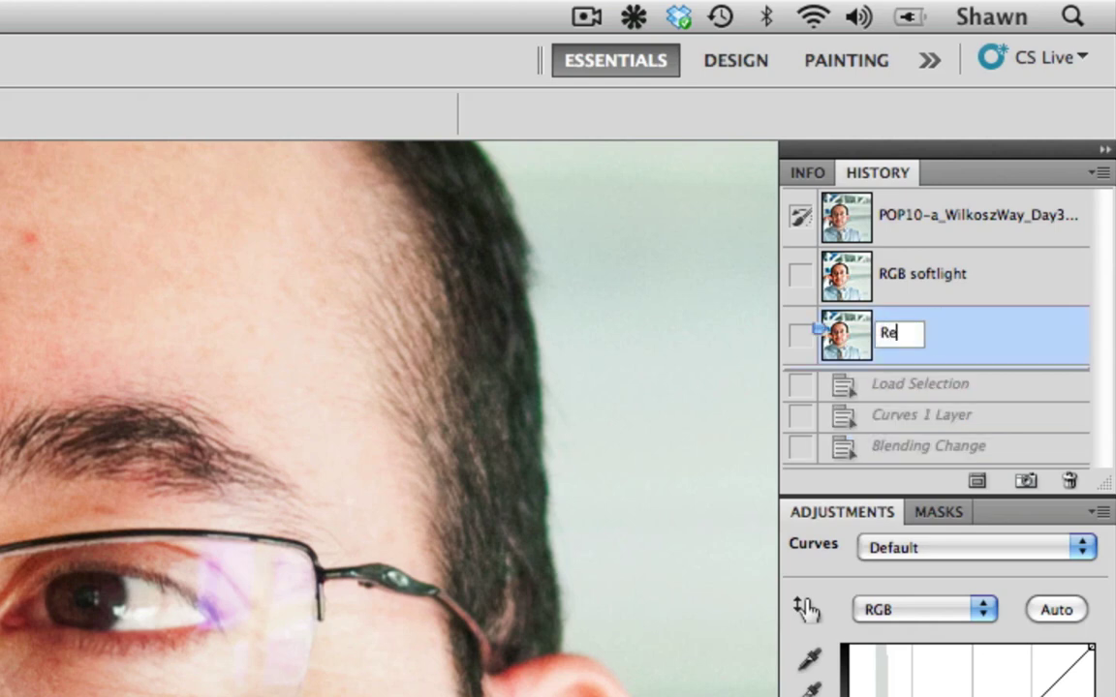
pyautogui.write('d Softlight')
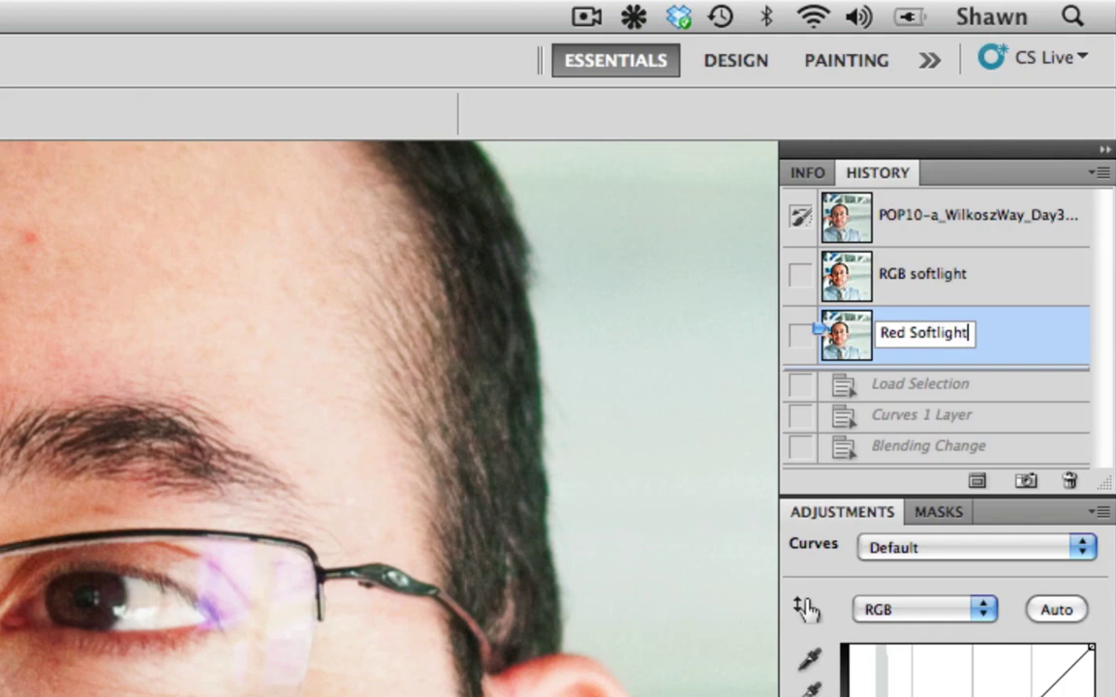
# Compare Red Softlight against RGB softlight and the original, ending on Red Softlight
pyautogui.click(1006, 271)
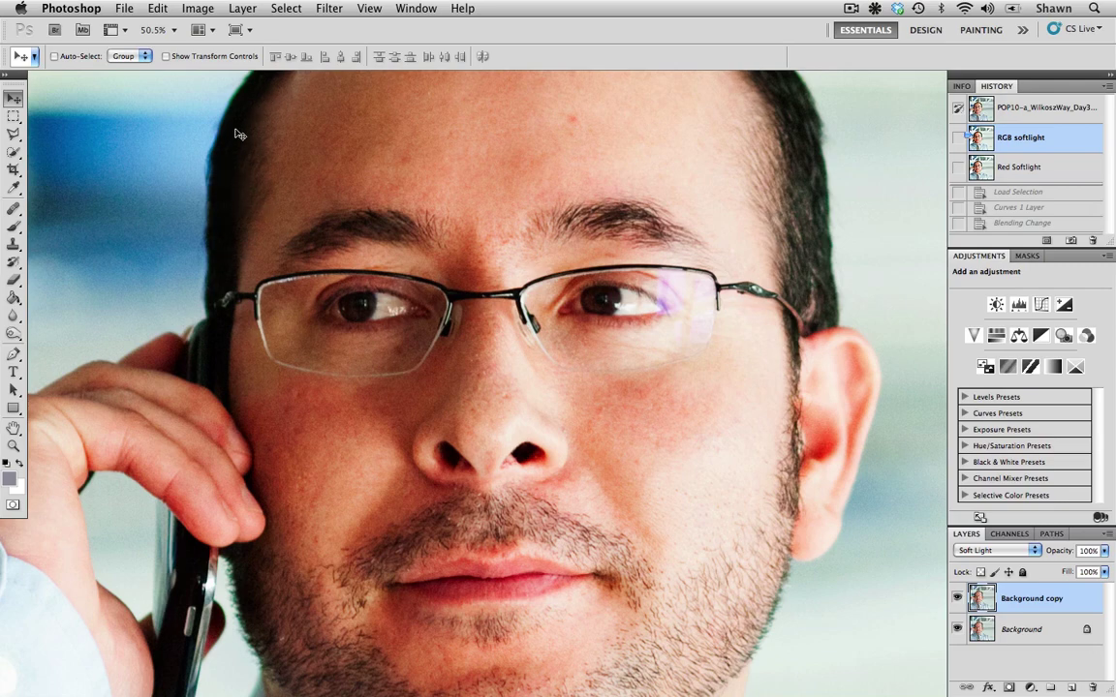
pyautogui.click(1026, 166)
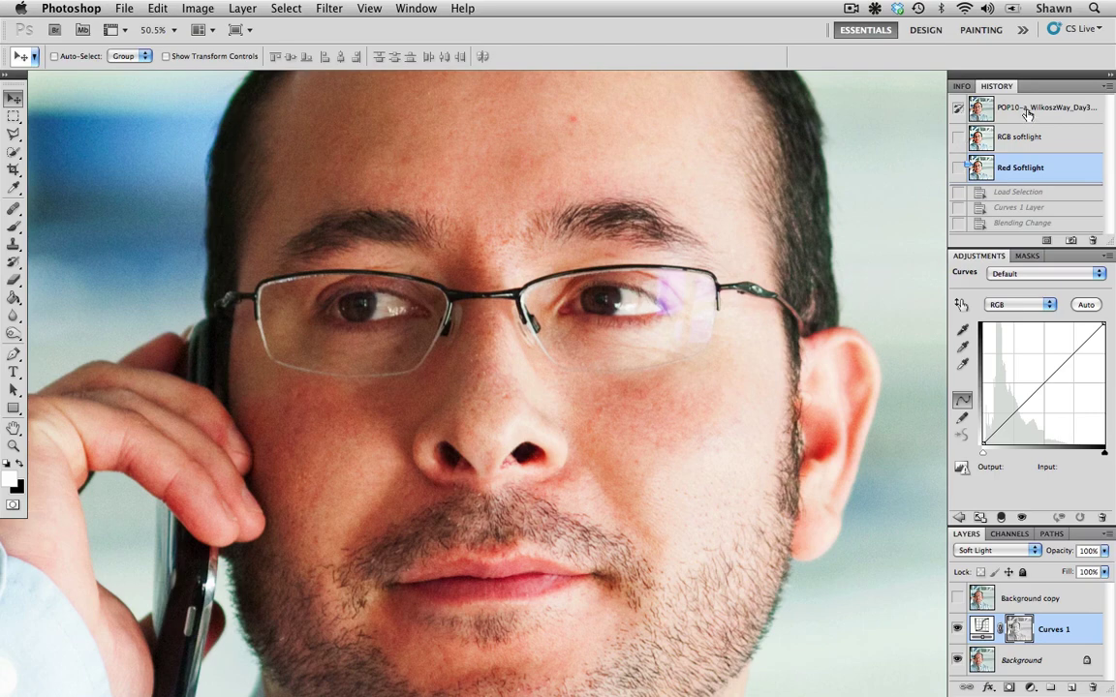
pyautogui.click(1029, 114)
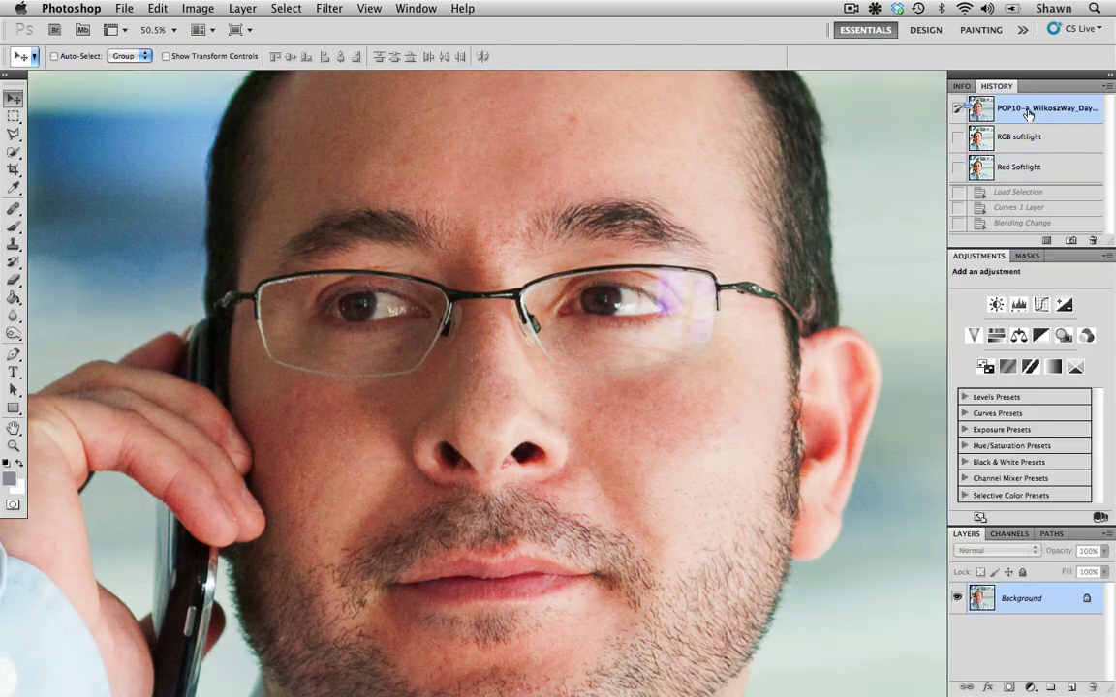
pyautogui.click(1049, 172)
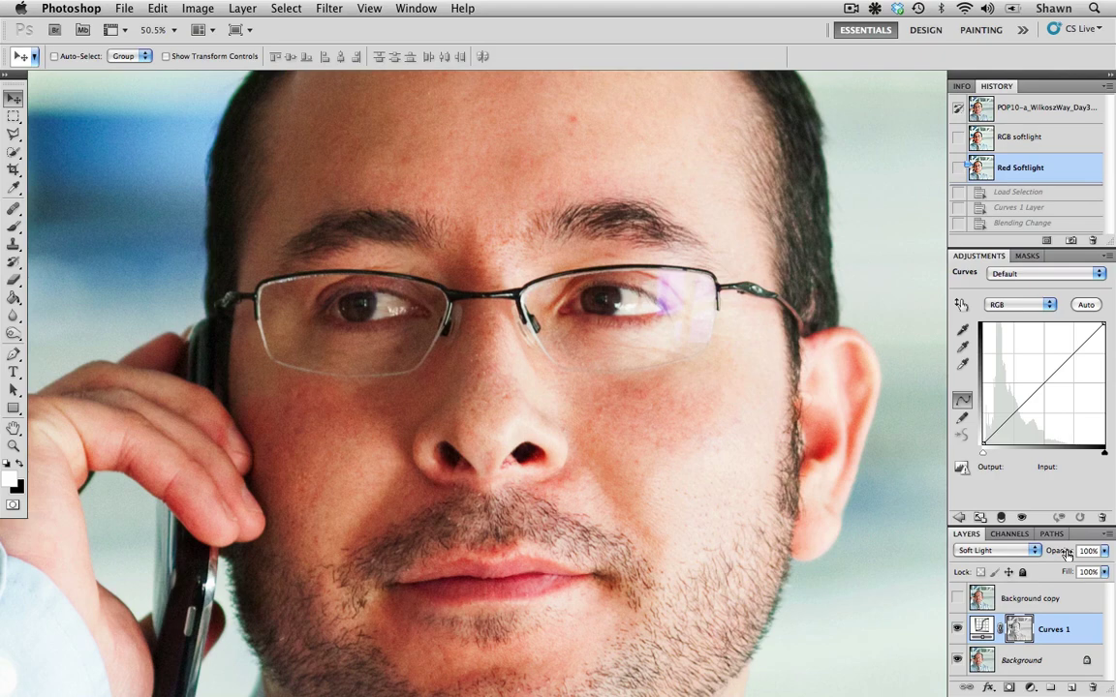
# Lower the Curves 1 opacity to 70% and zoom out to fit the whole image
pyautogui.moveTo(1066, 553); pyautogui.dragTo(1063, 554)
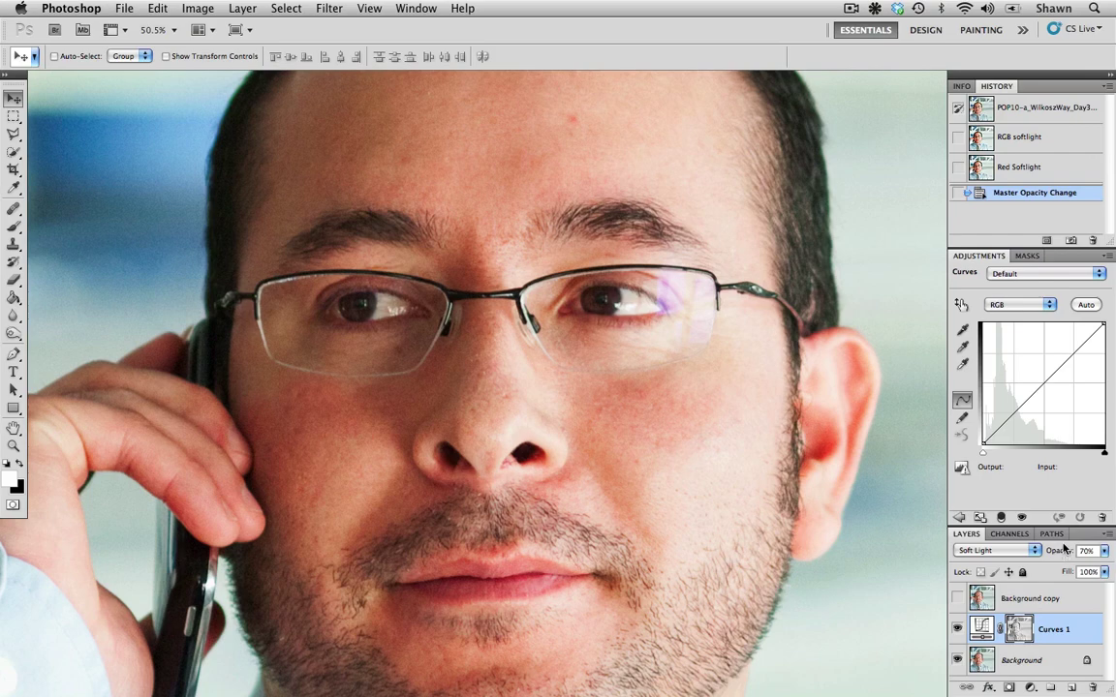
pyautogui.press('super+minus')
pyautogui.press('super+minus')
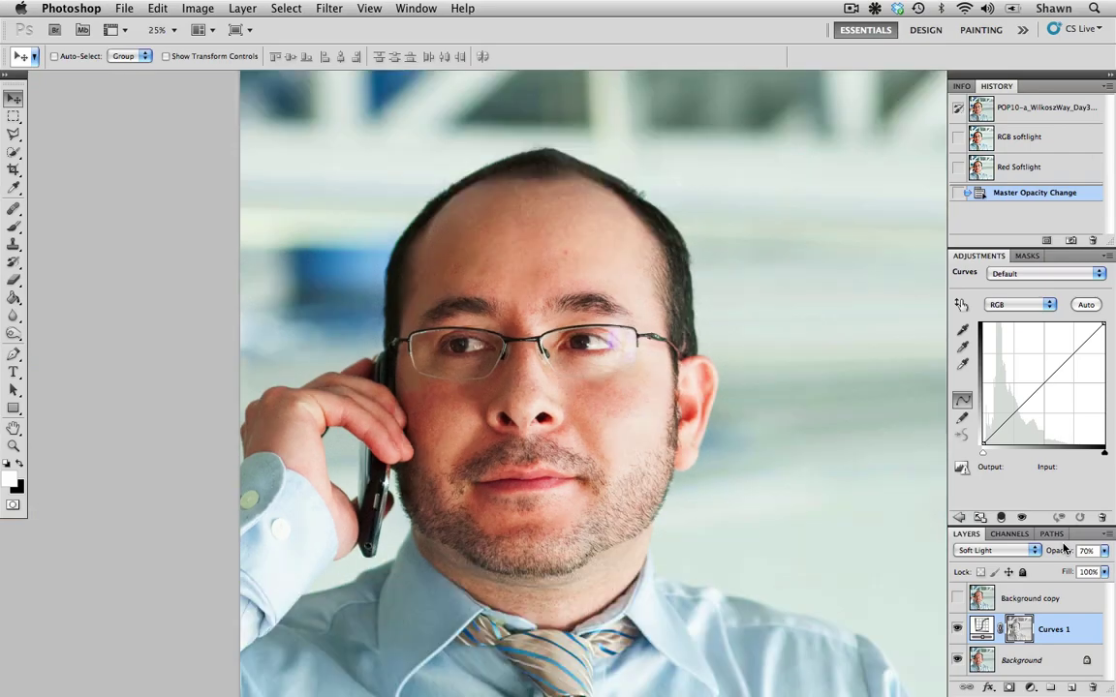
pyautogui.press('super+minus')
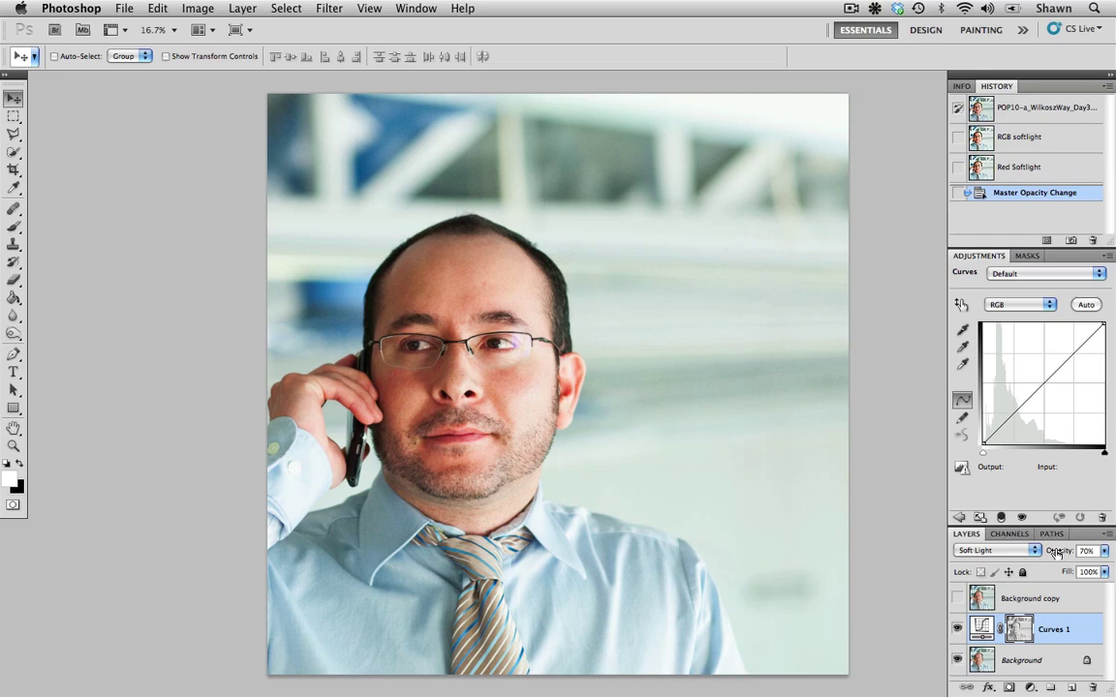
# Flatten the image to one Background layer, discarding the hidden Background copy
pyautogui.click(1108, 537)
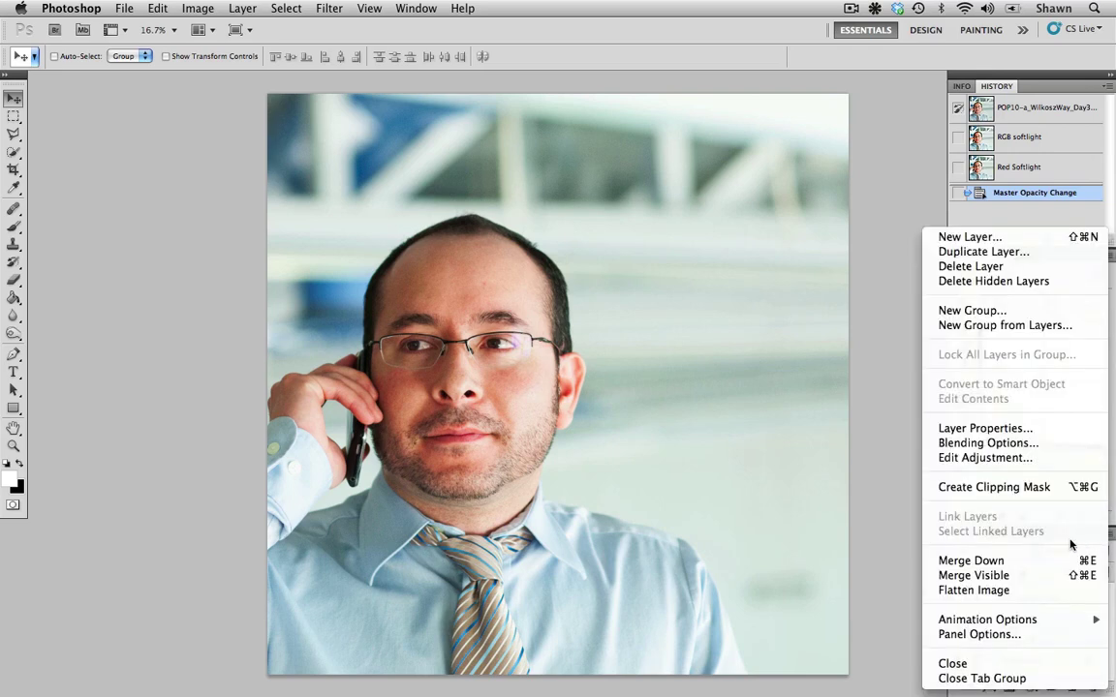
pyautogui.click(1029, 592)
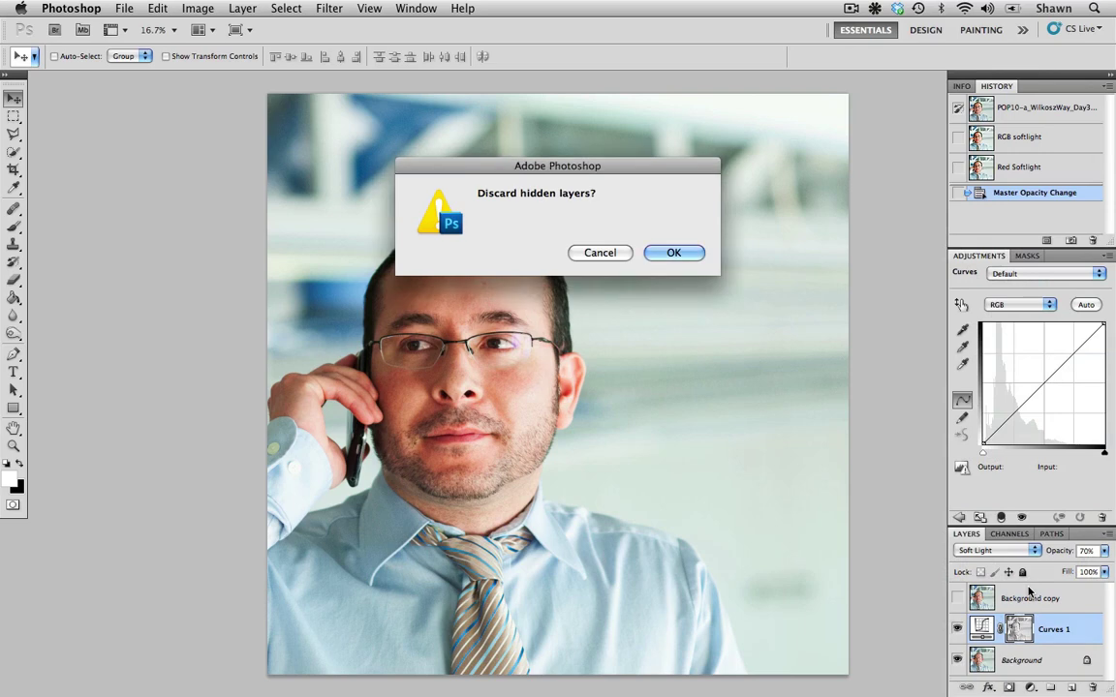
pyautogui.click(675, 253)
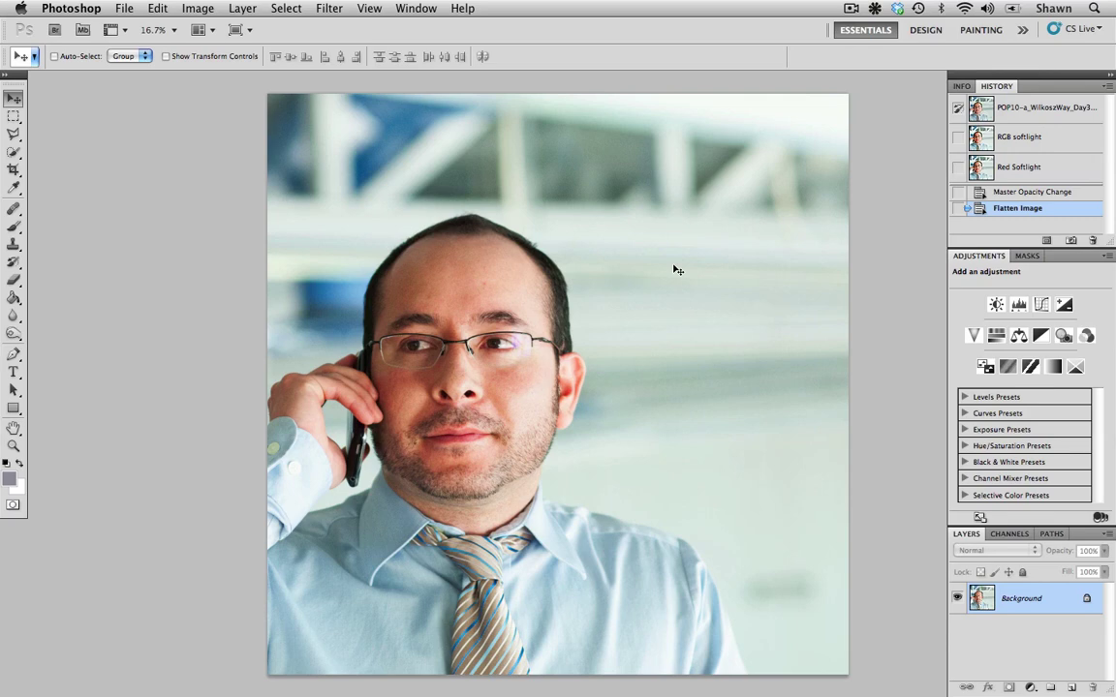
pyautogui.click(1065, 112)
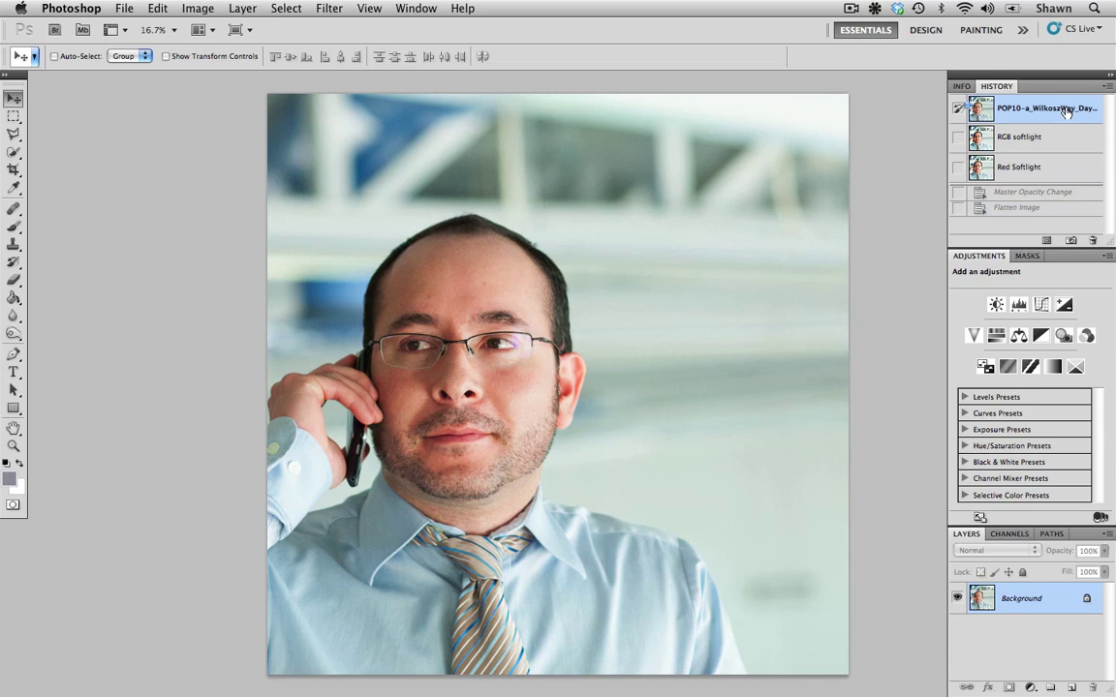
pyautogui.press('super+z')
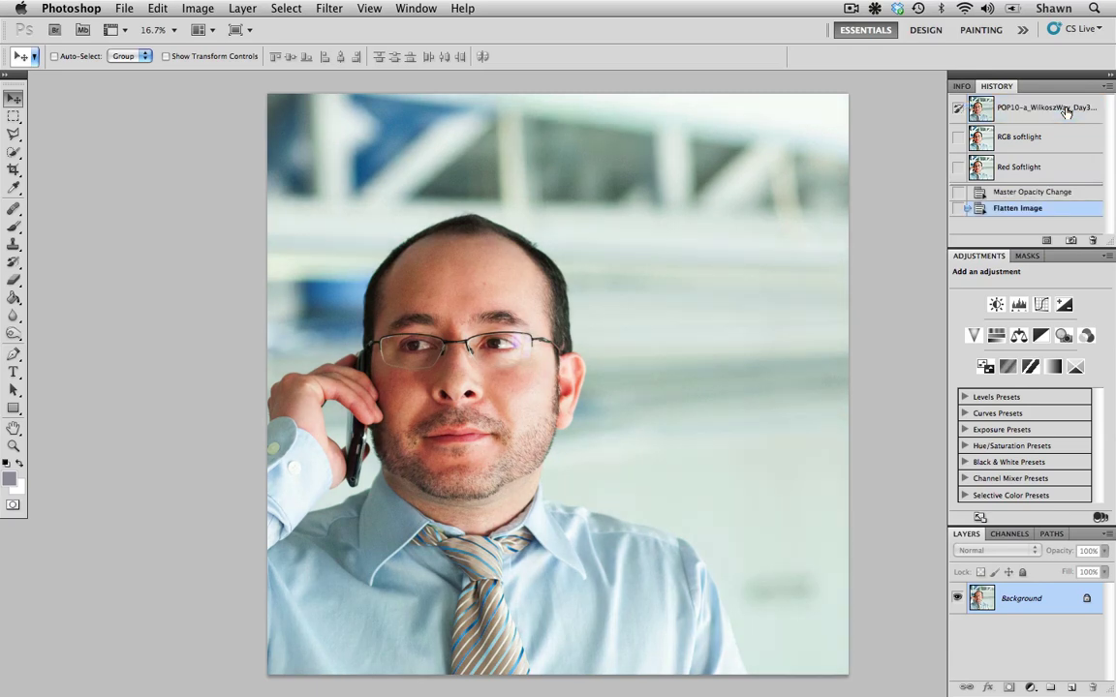
pyautogui.press('super+z')
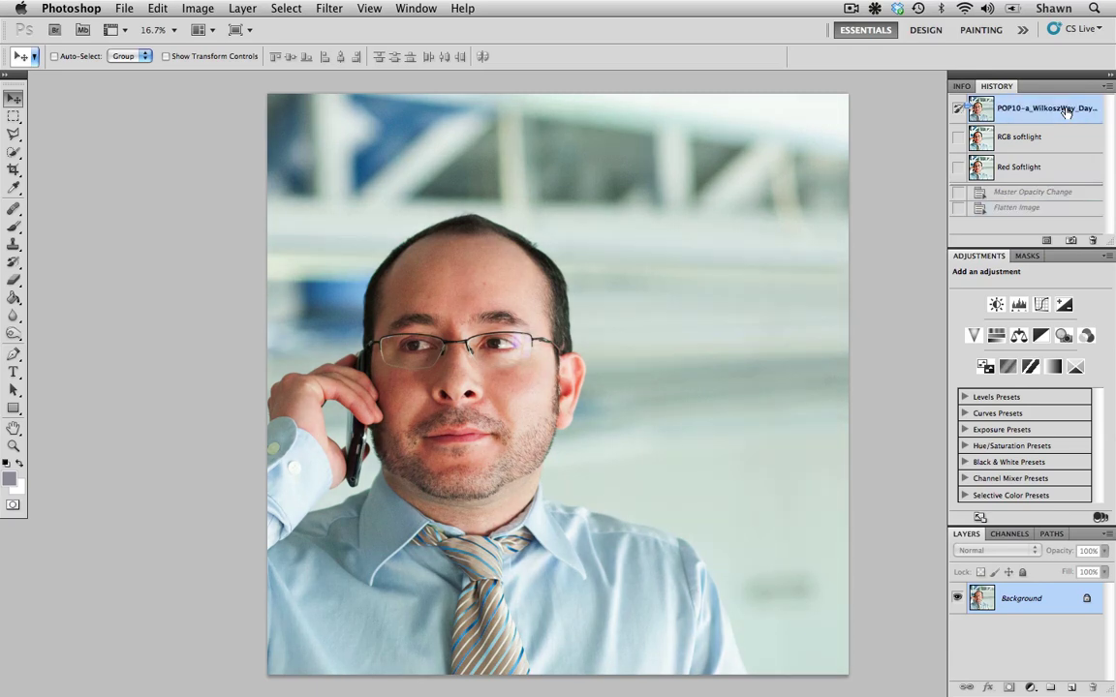
pyautogui.press('super+z')
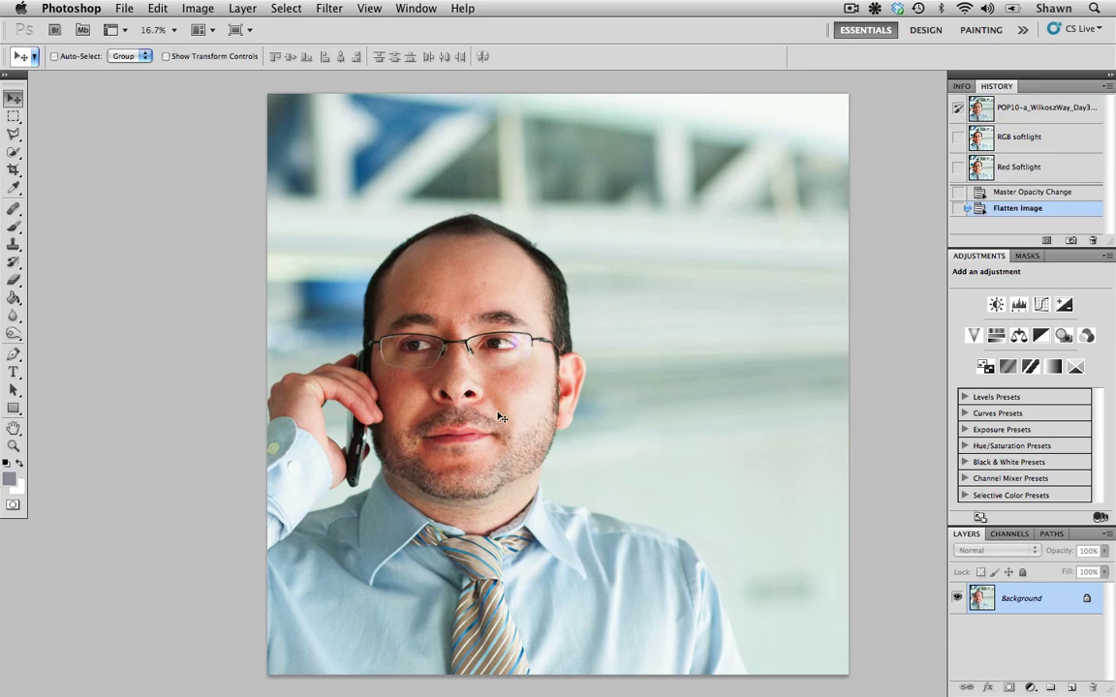
pyautogui.moveTo(474, 428); pyautogui.dragTo(480, 428)
pyautogui.moveTo(610, 428); pyautogui.dragTo(574, 521)
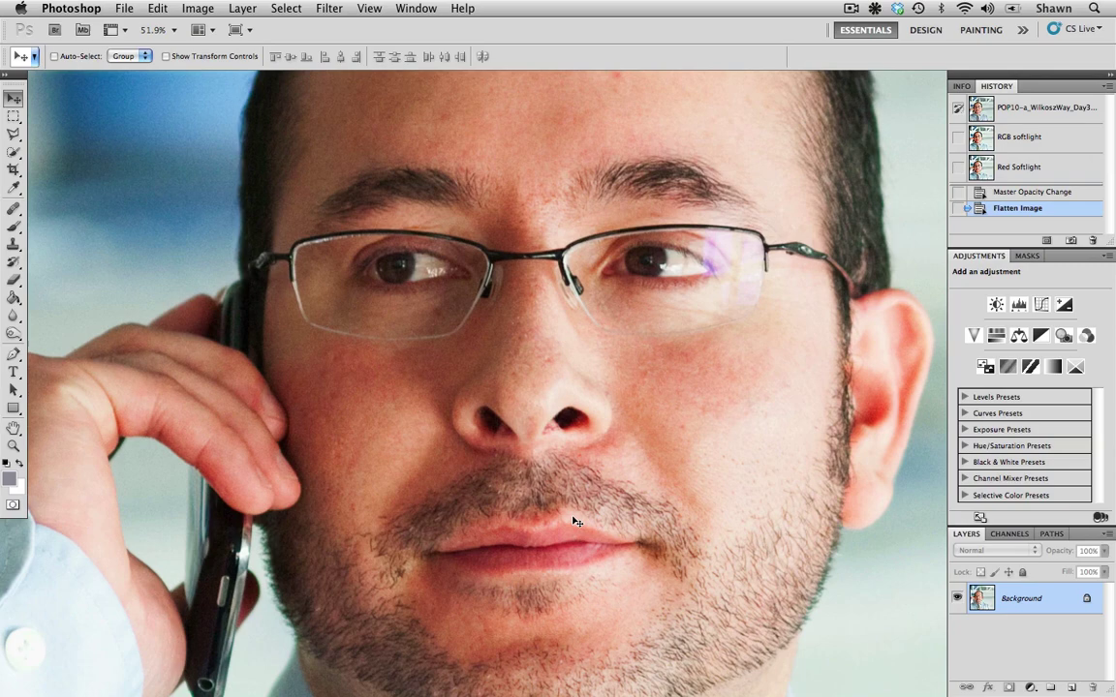
pyautogui.click(1004, 123)
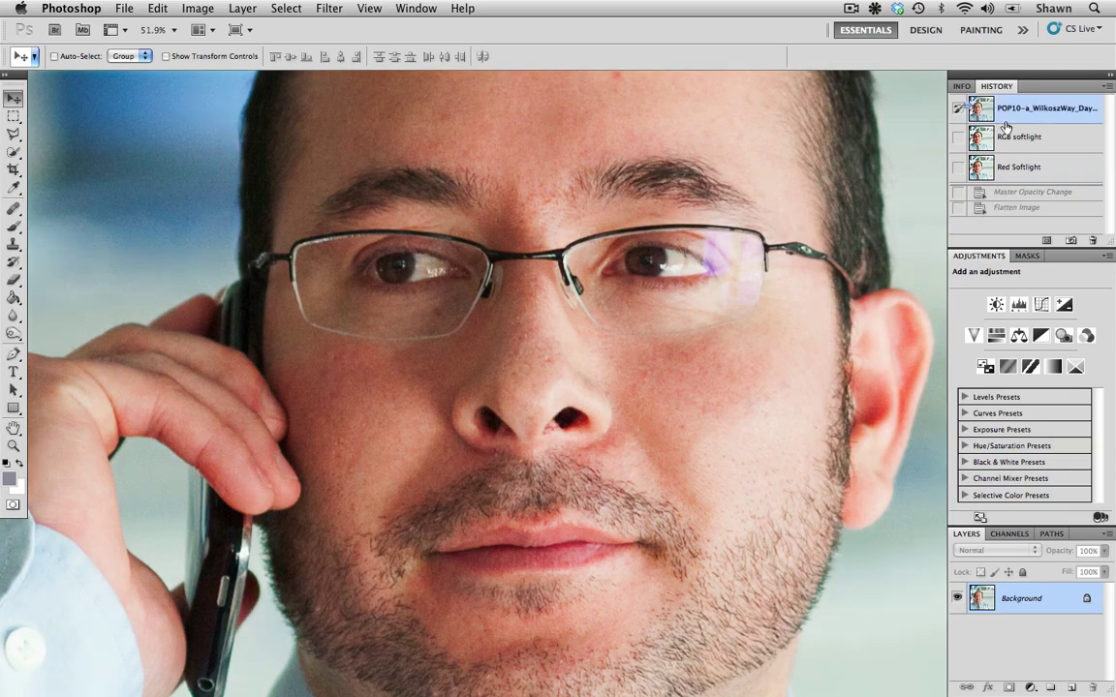
pyautogui.press('super+z')
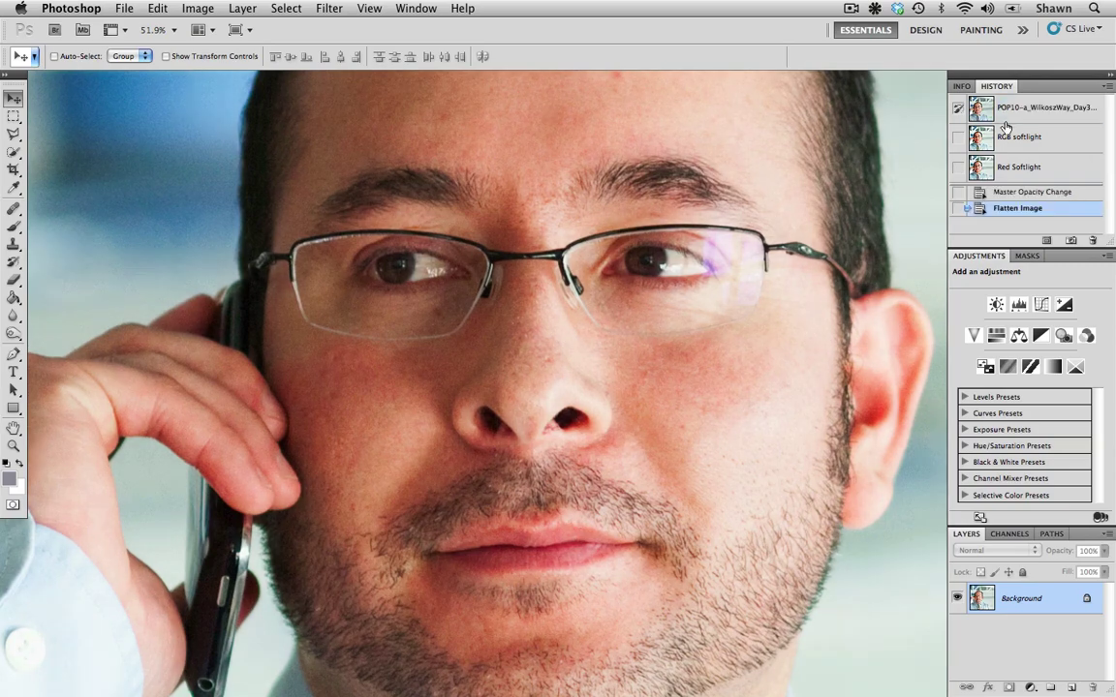
pyautogui.press('super+0')
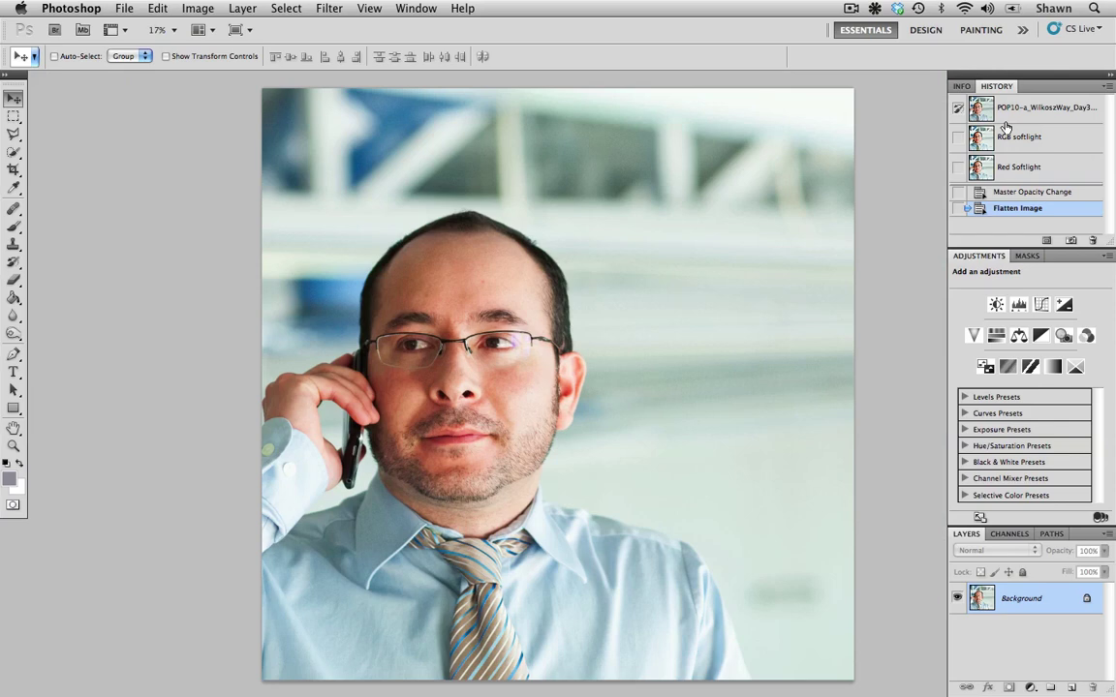